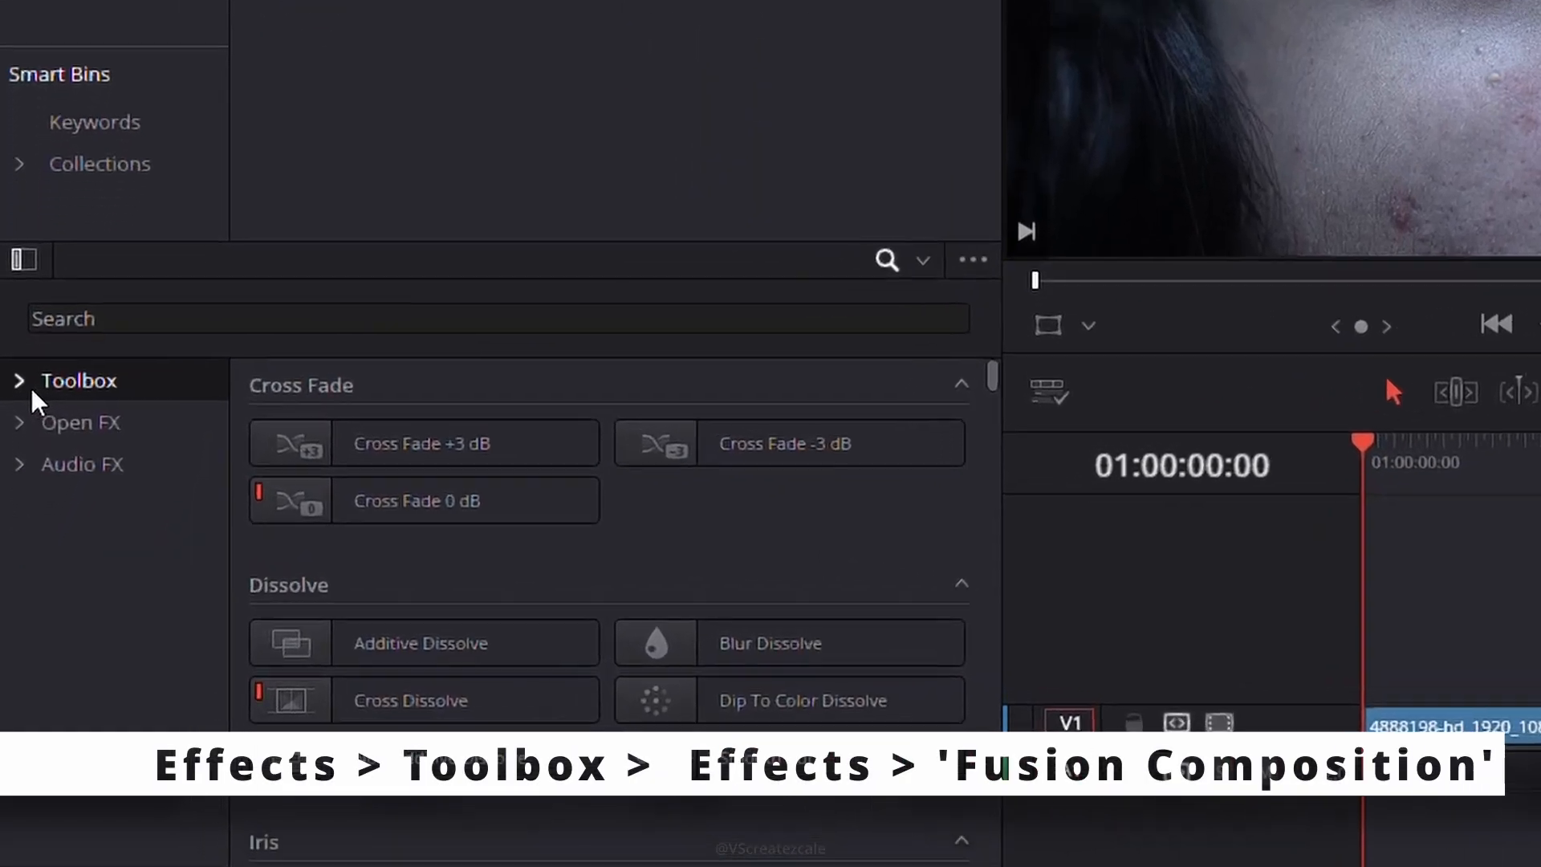
Step: Add a Fusion Composition effect on track V2 above the video clip and extend it to the clip's end
left_click(19, 378)
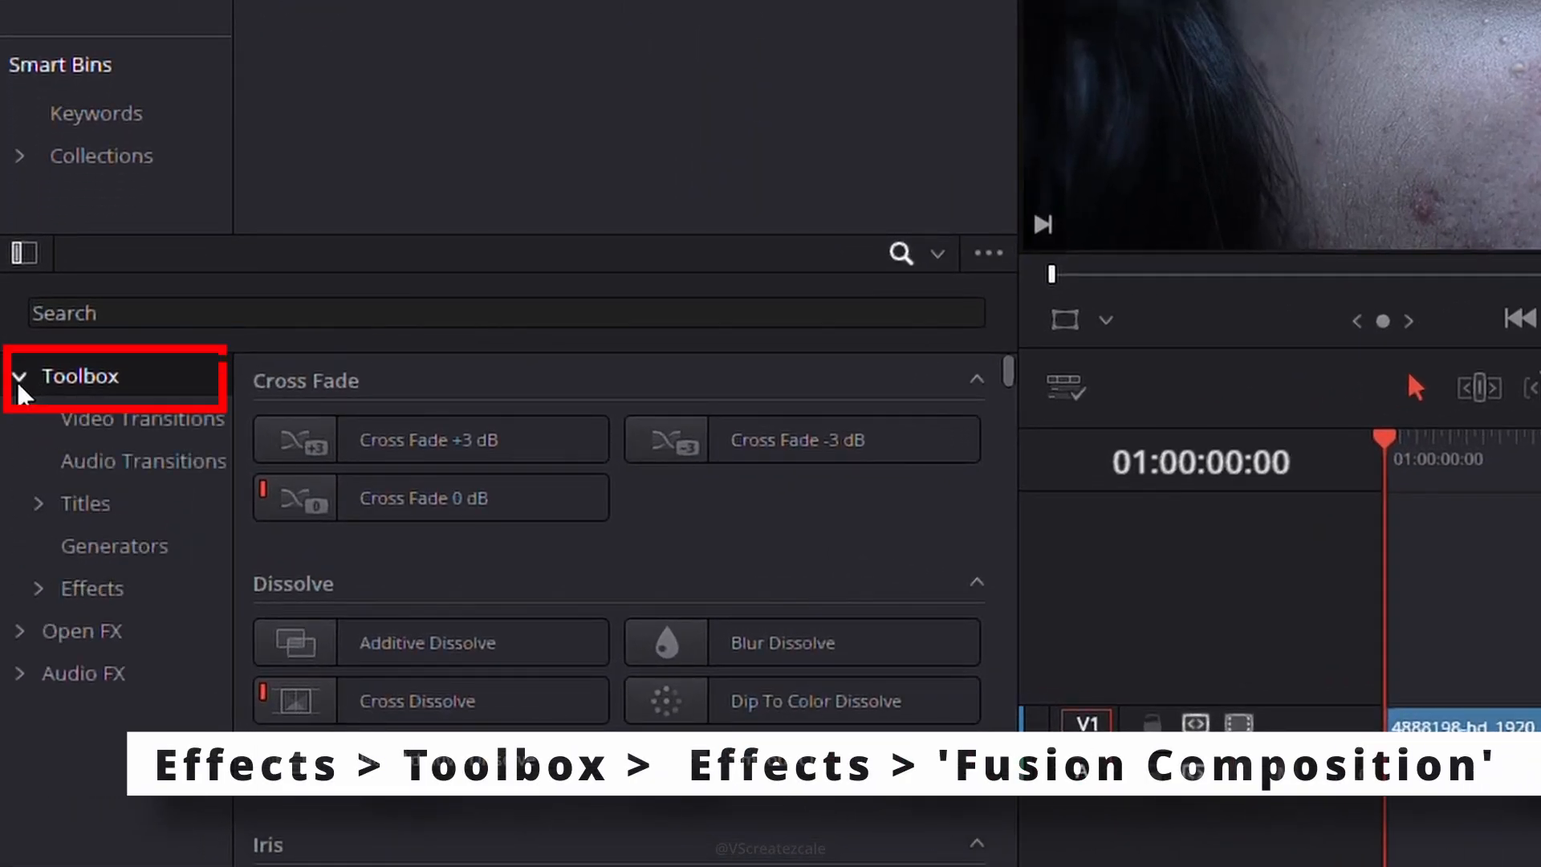
left_click(73, 588)
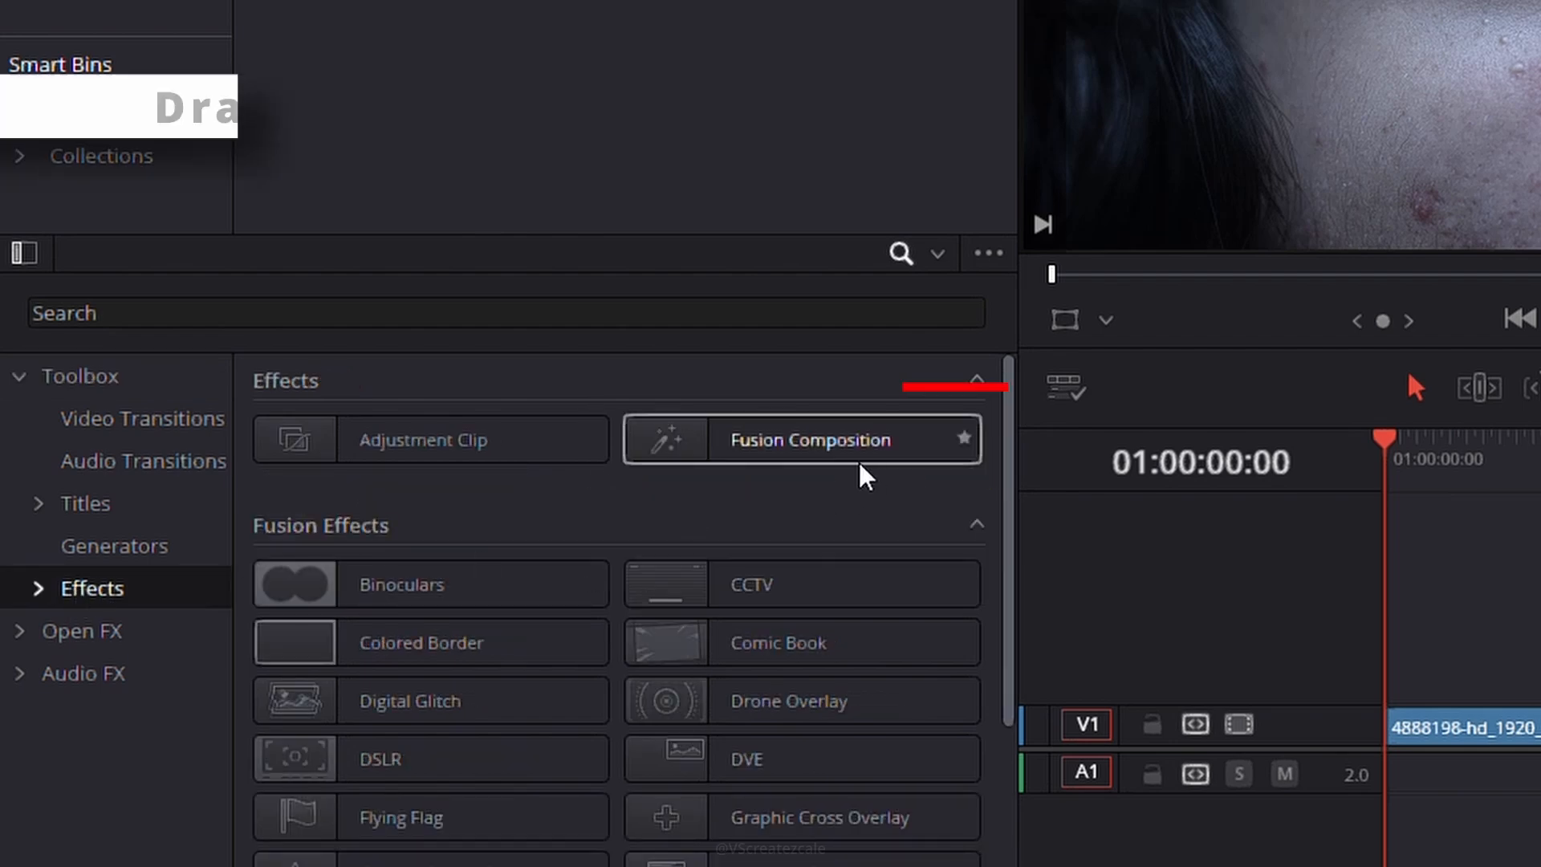
left_click_drag(763, 444, 1313, 513)
left_click_drag(688, 517, 820, 677)
left_click_drag(1176, 685, 1353, 689)
left_click(1209, 695)
Step: Open the Fusion Composition in the Fusion page at 01:00:00:24 and move the MediaOut1 node further right
left_click_drag(590, 446, 658, 447)
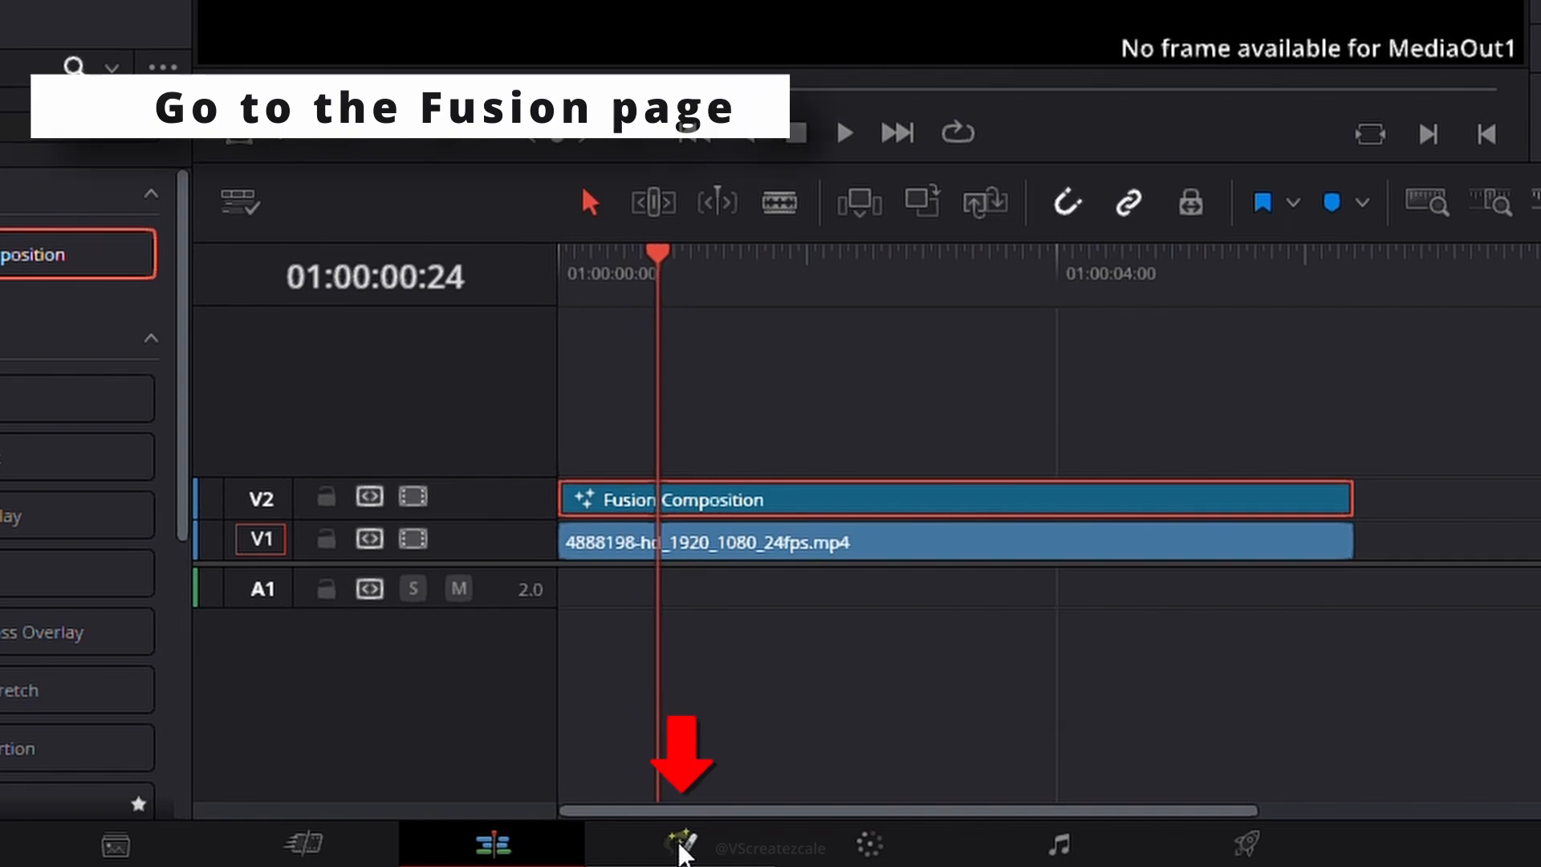
left_click(722, 849)
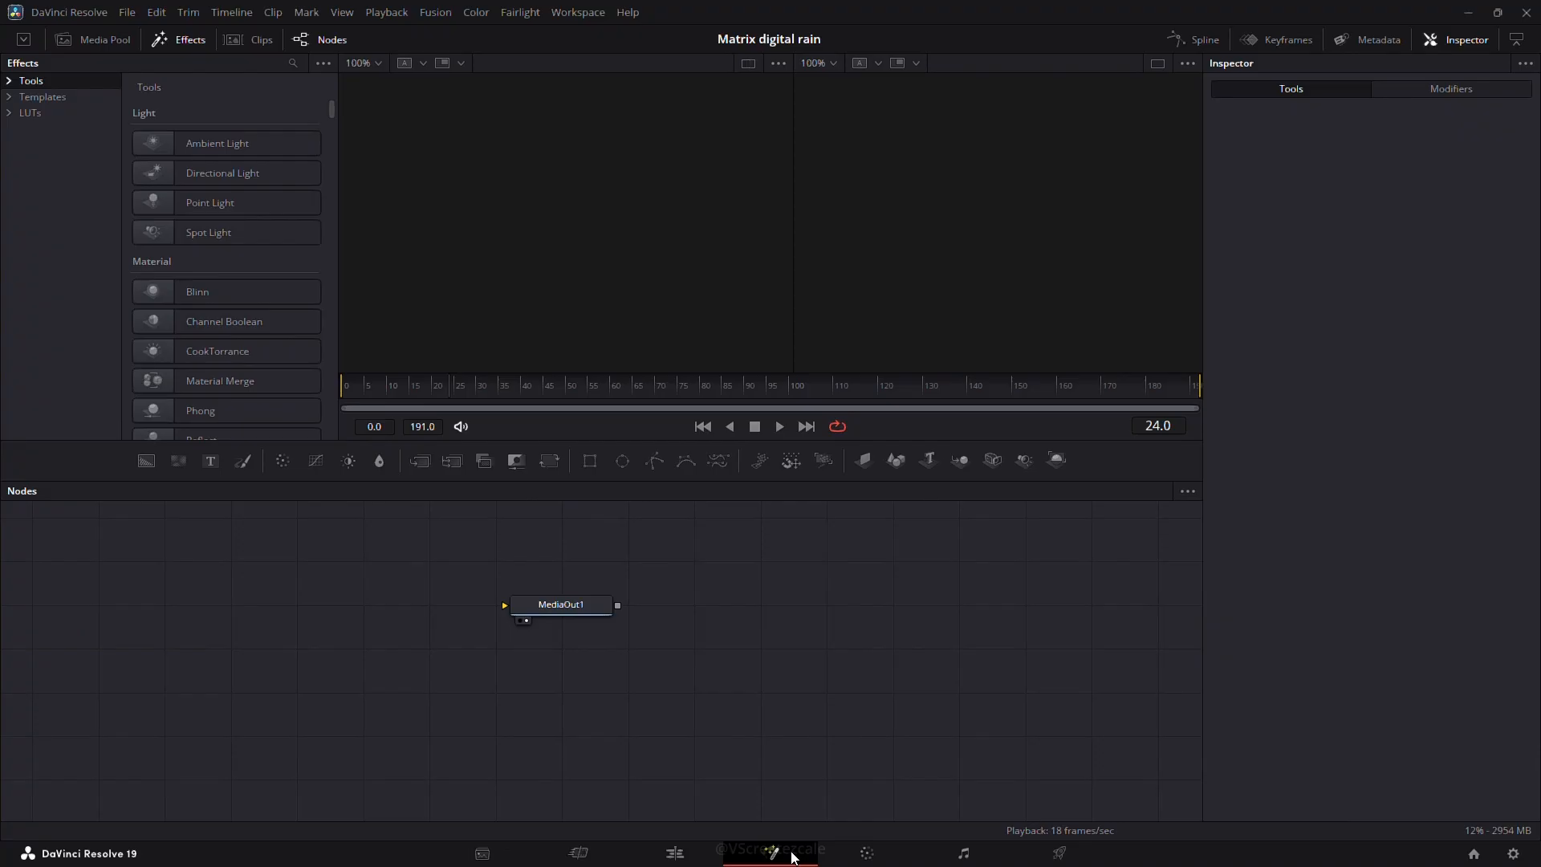
left_click_drag(565, 613, 766, 663)
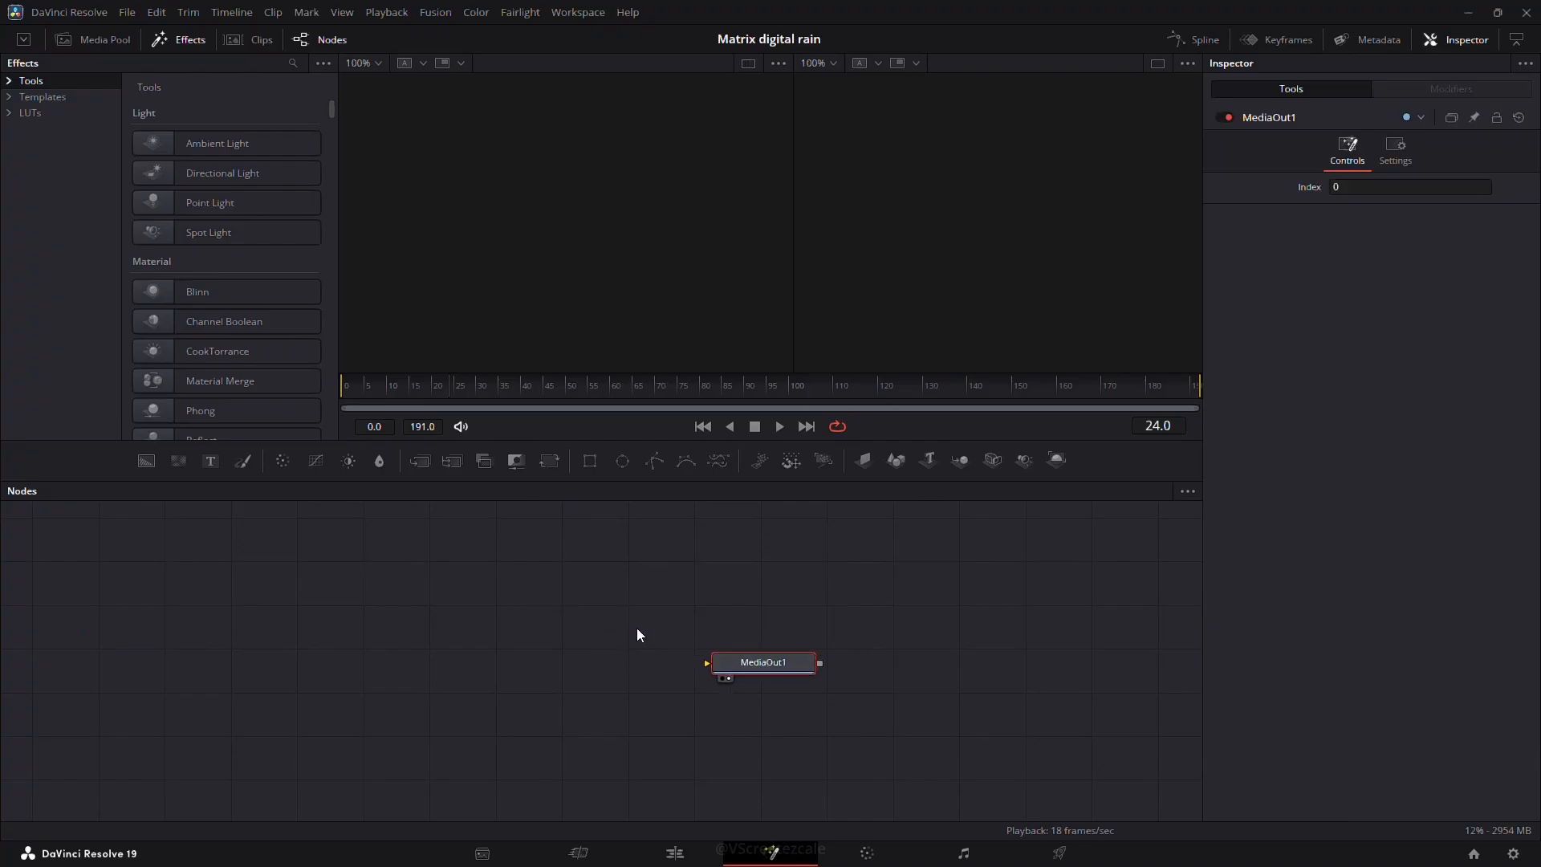
Step: Search the effect templates for "matri", add the Matrix template to the node graph and connect its output to MediaOut1
left_click(100, 157)
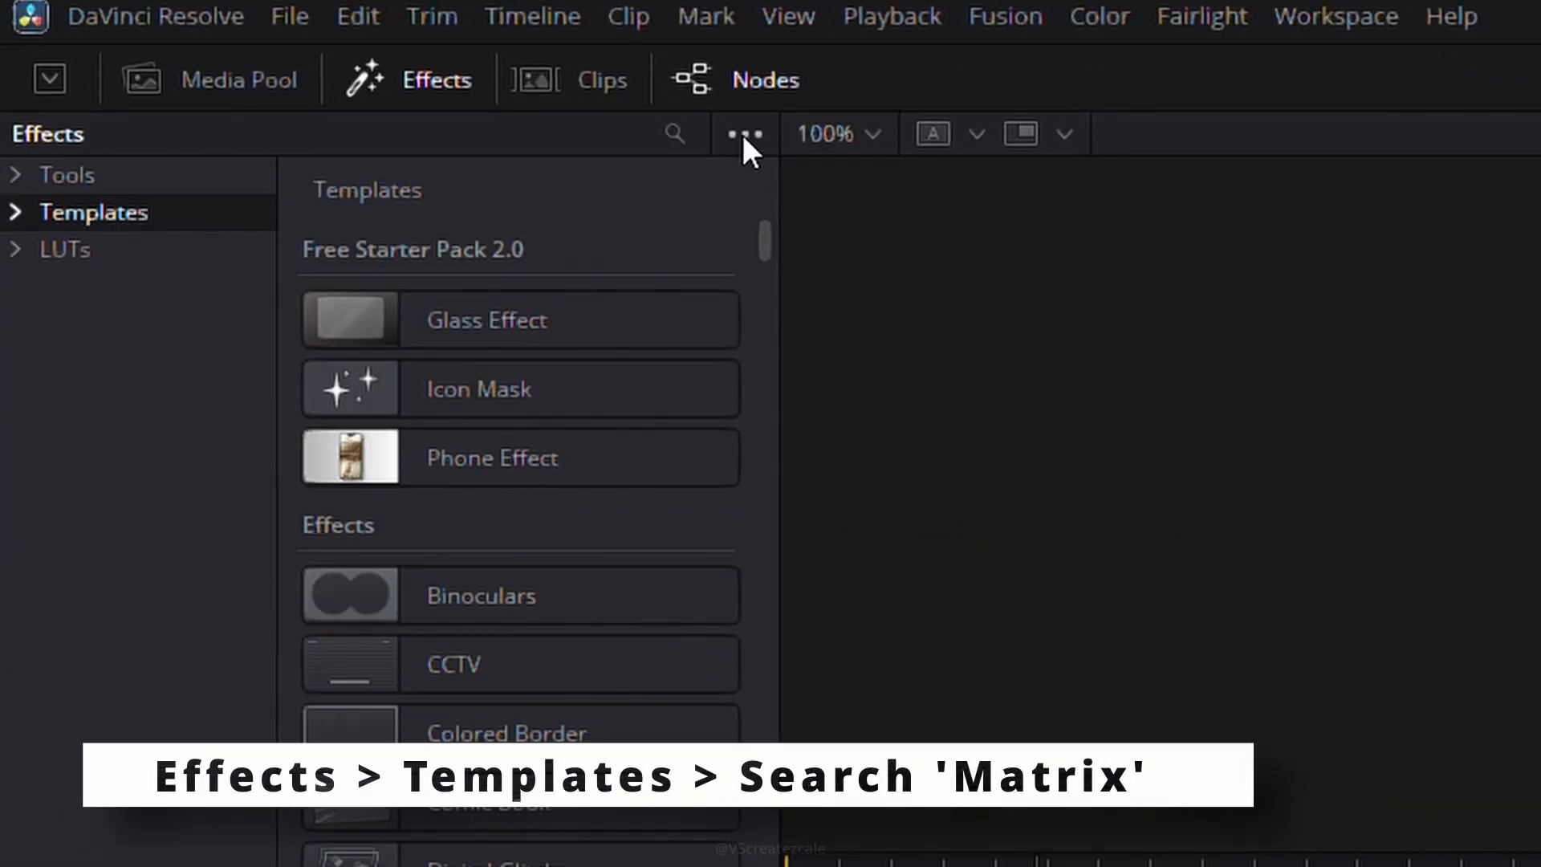
left_click(676, 130)
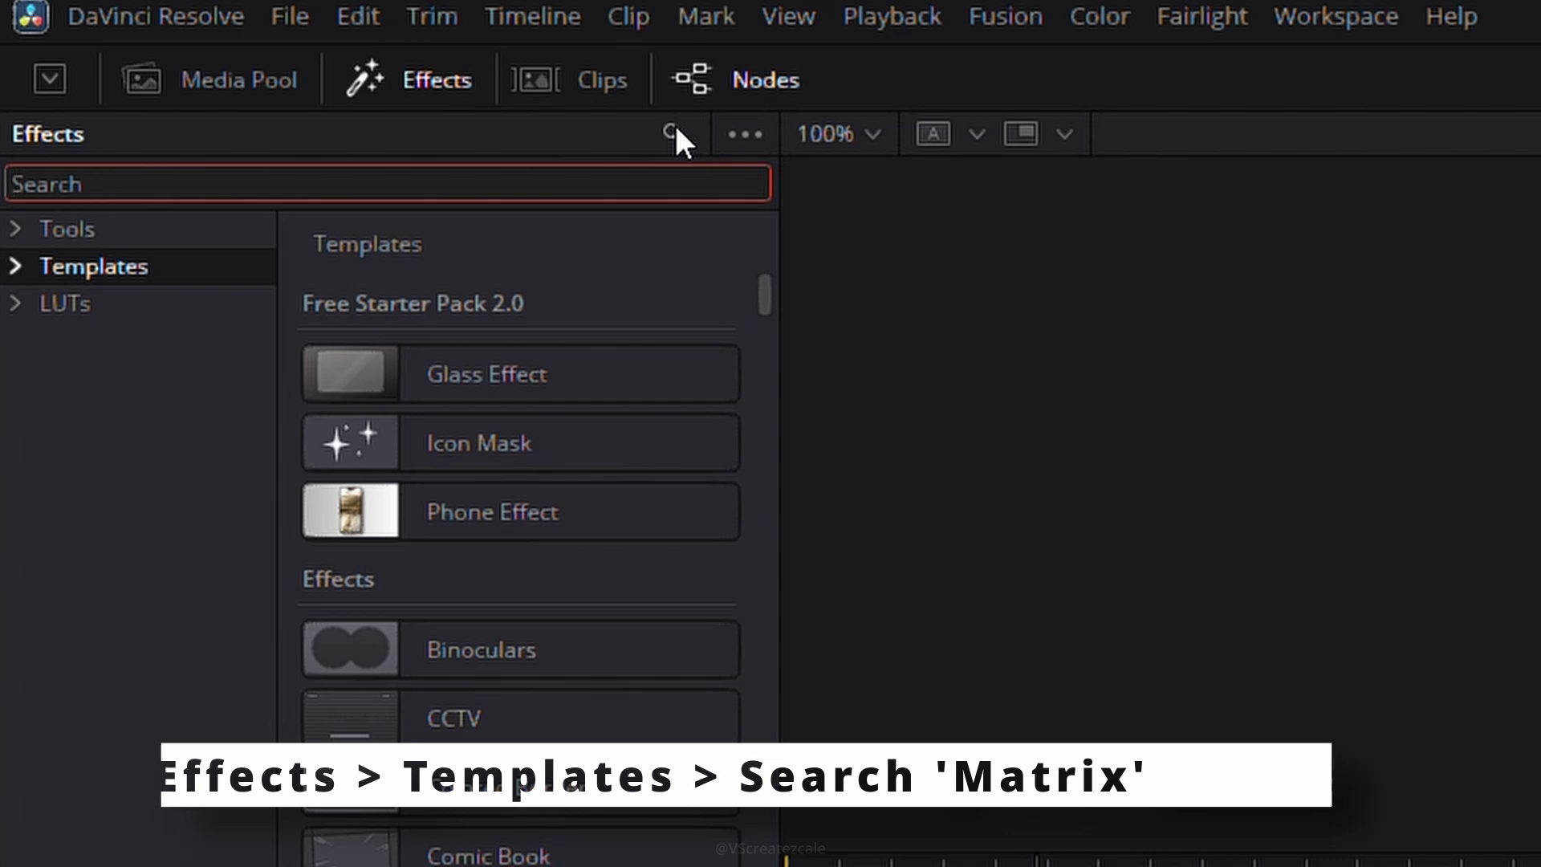
type("matri")
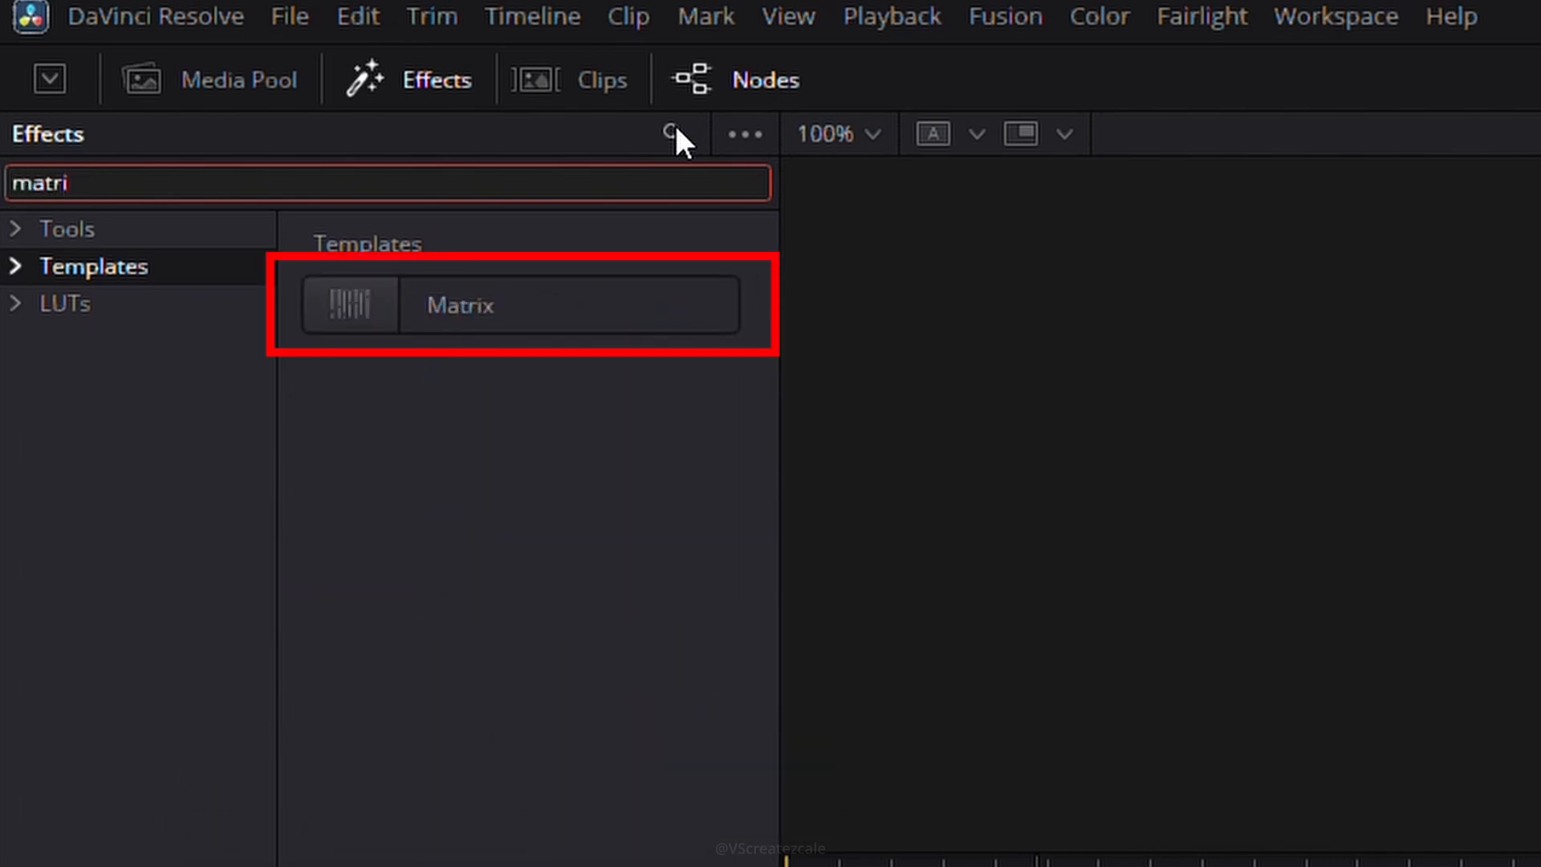
left_click_drag(399, 315, 698, 582)
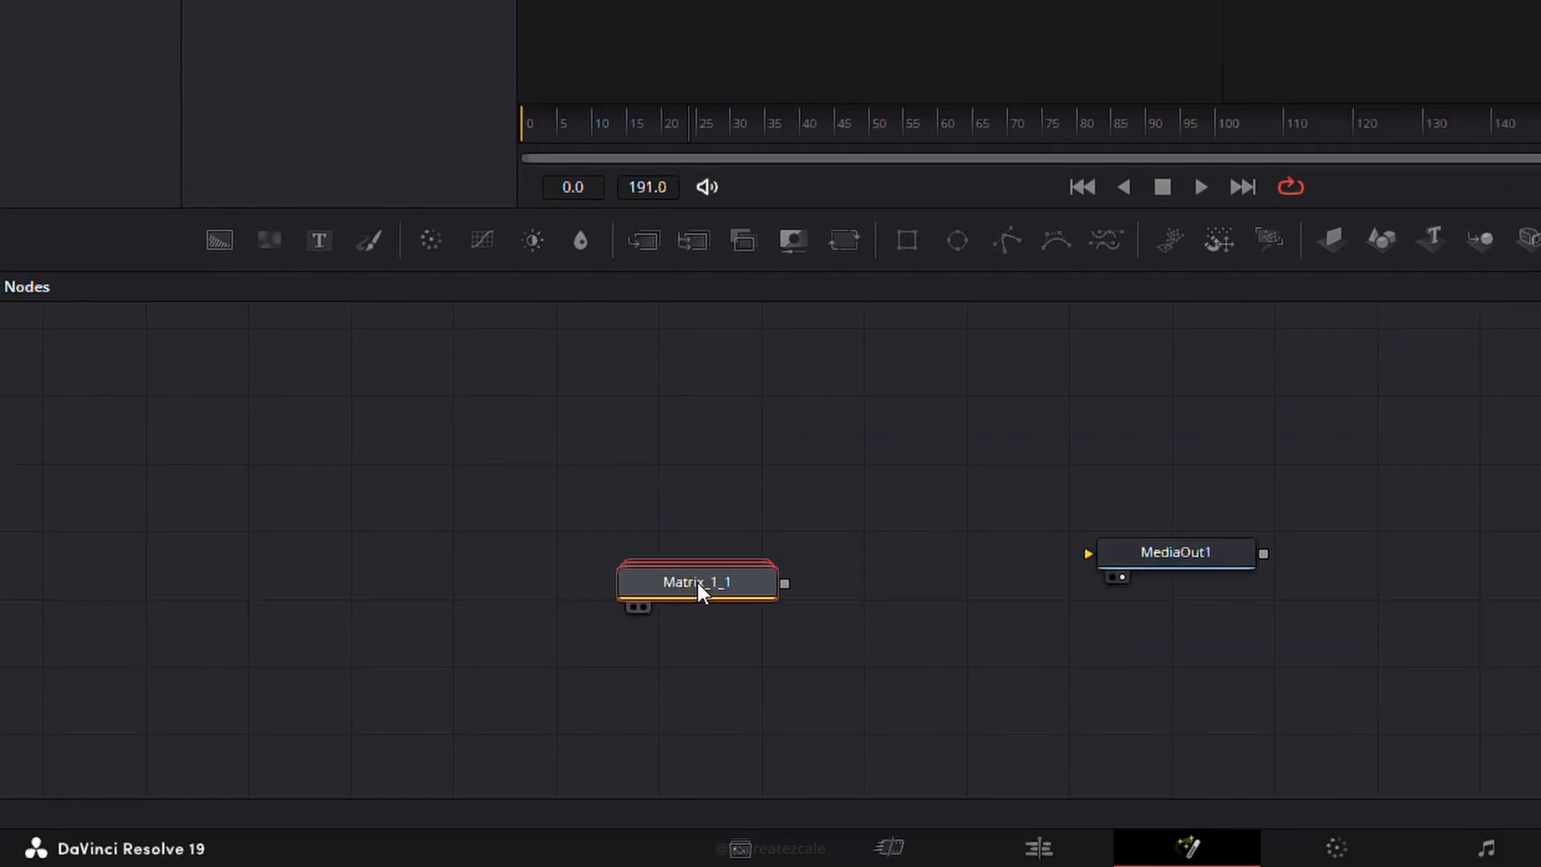
left_click_drag(786, 584, 1104, 554)
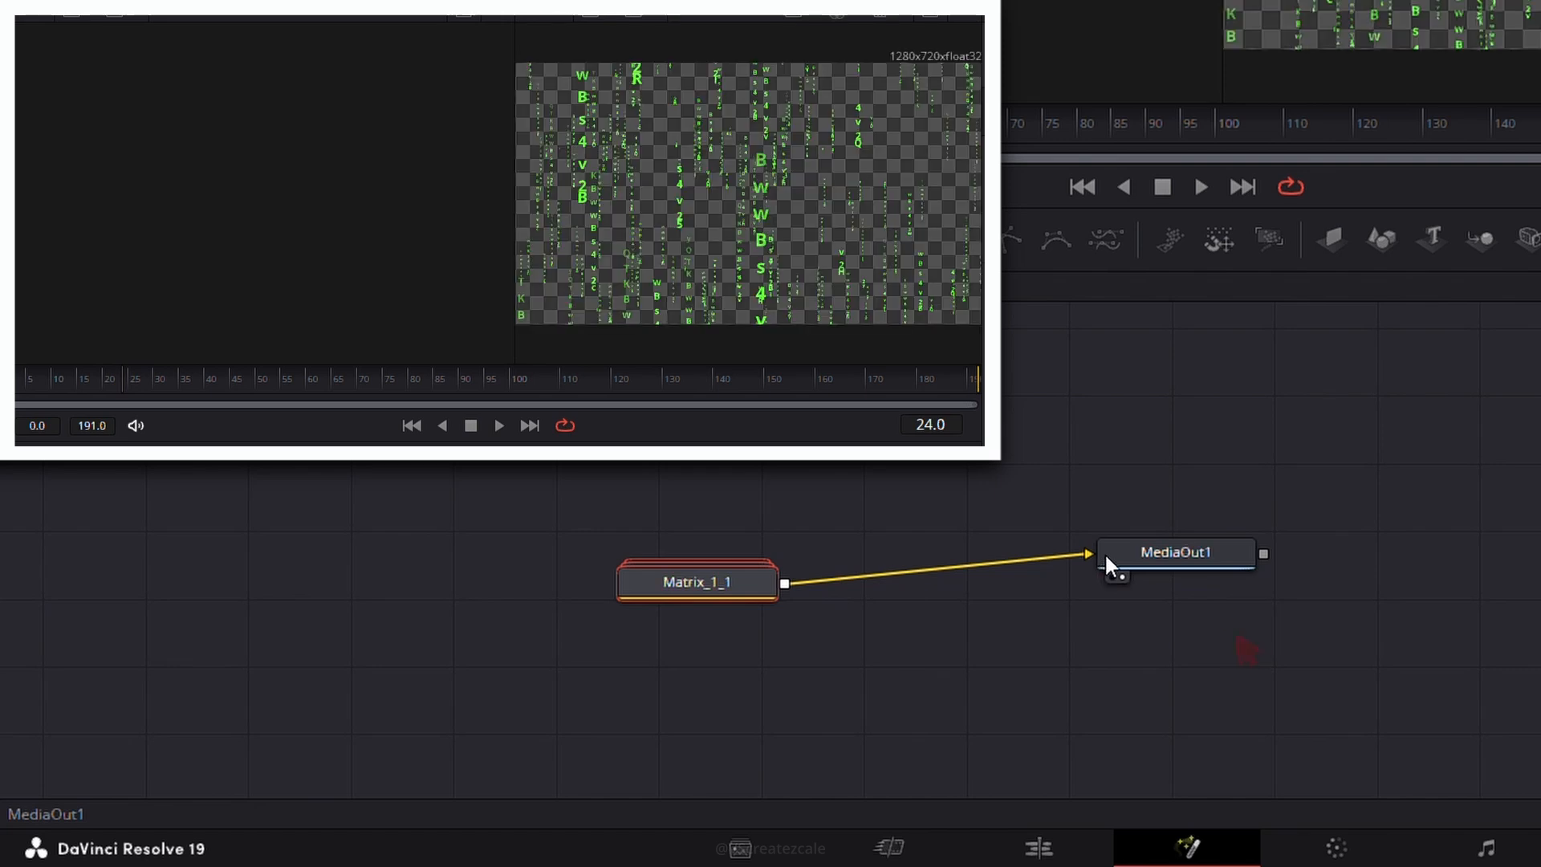
Step: Raise the Matrix node's density and set its render size to about 1355 x 743
left_click_drag(512, 196, 200, 217)
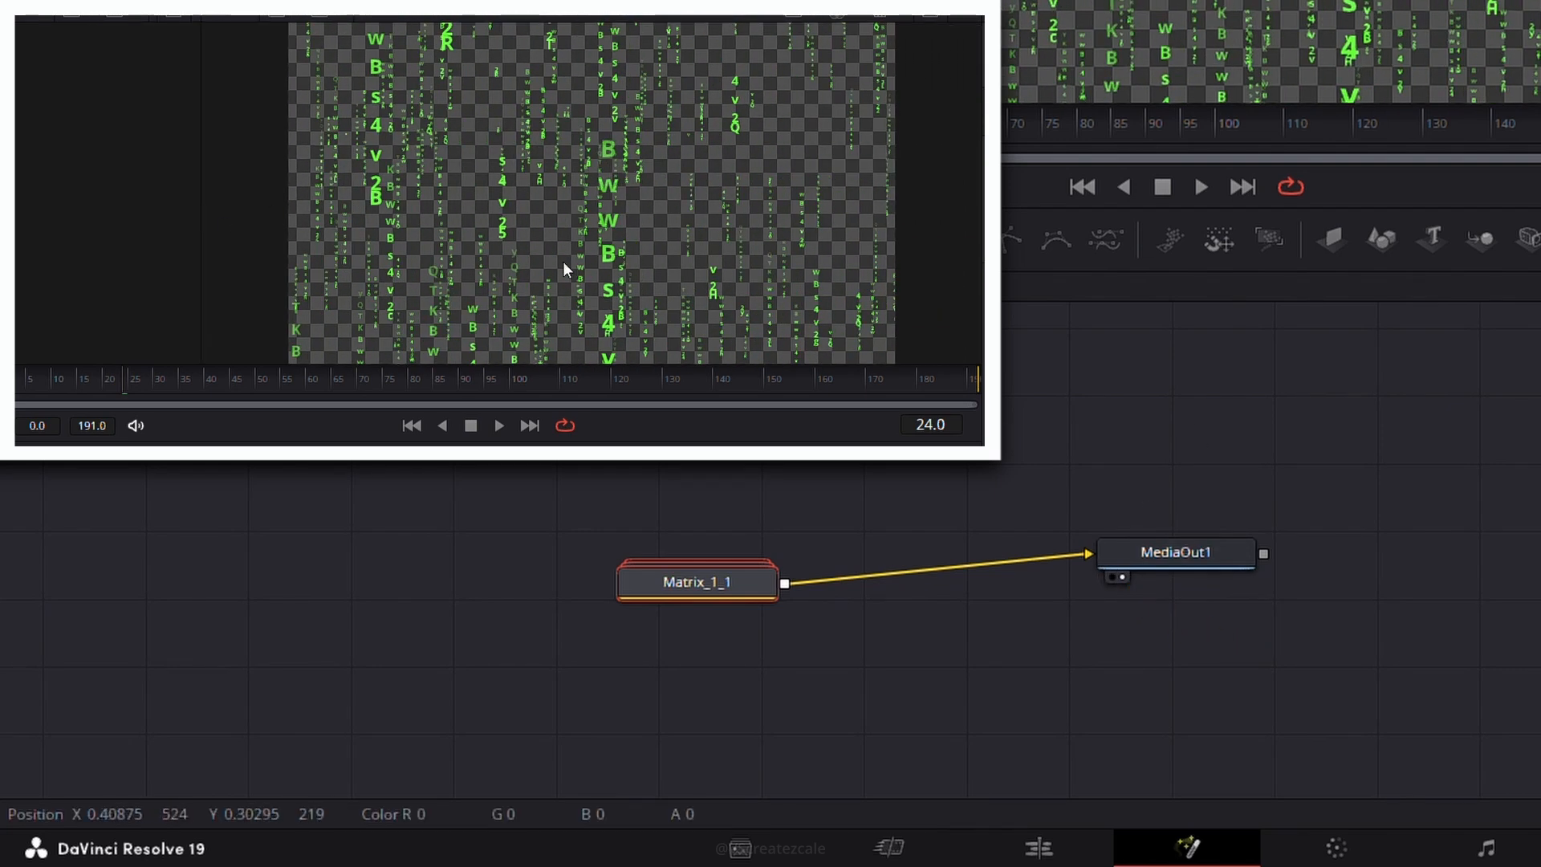
left_click(722, 584)
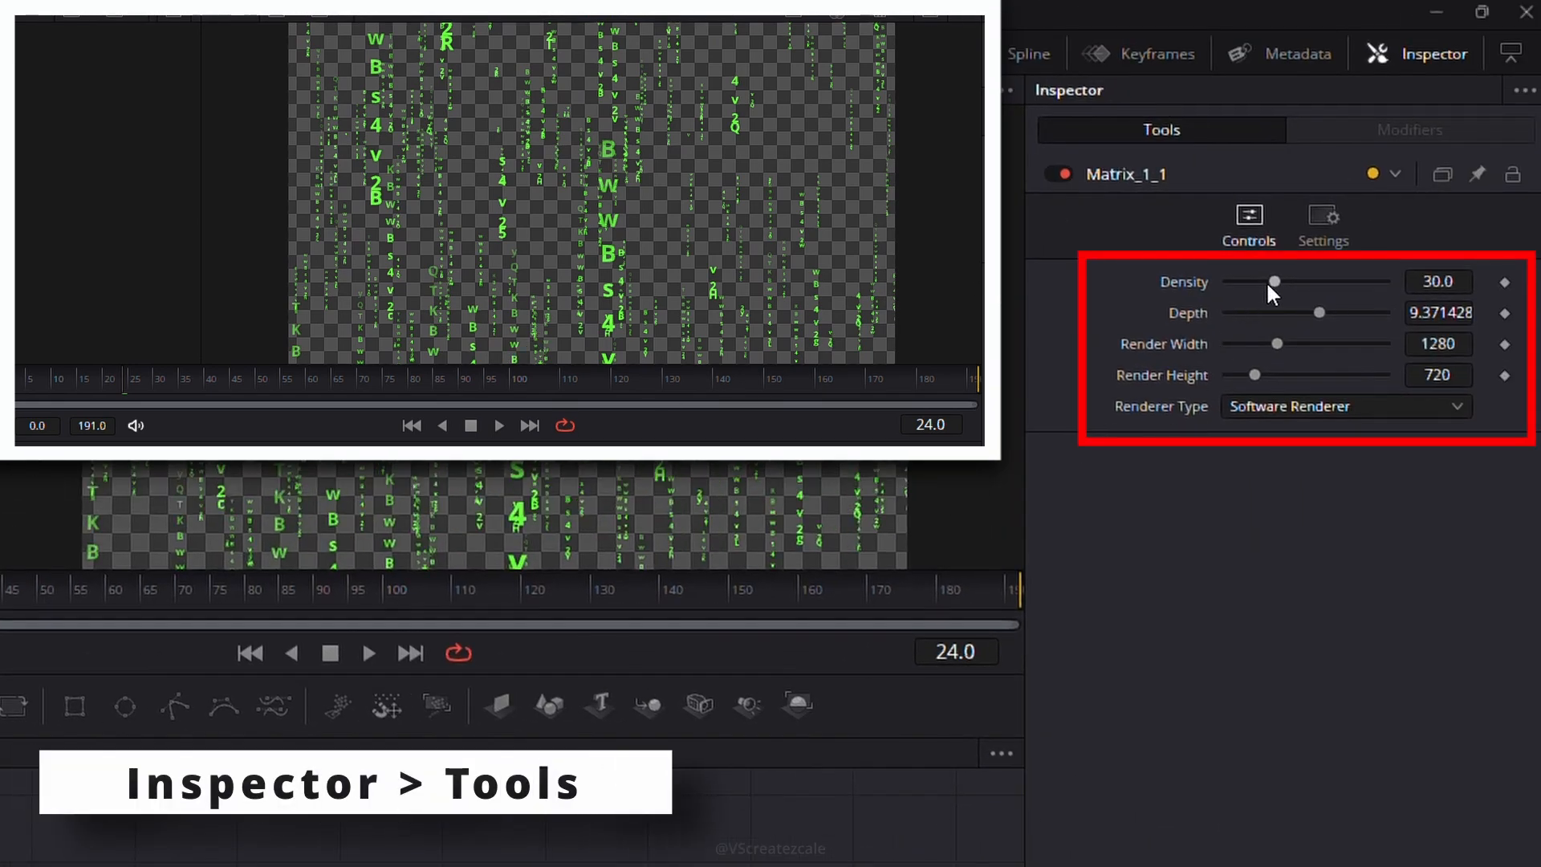
left_click_drag(1277, 281, 1309, 310)
left_click_drag(1254, 376, 1255, 375)
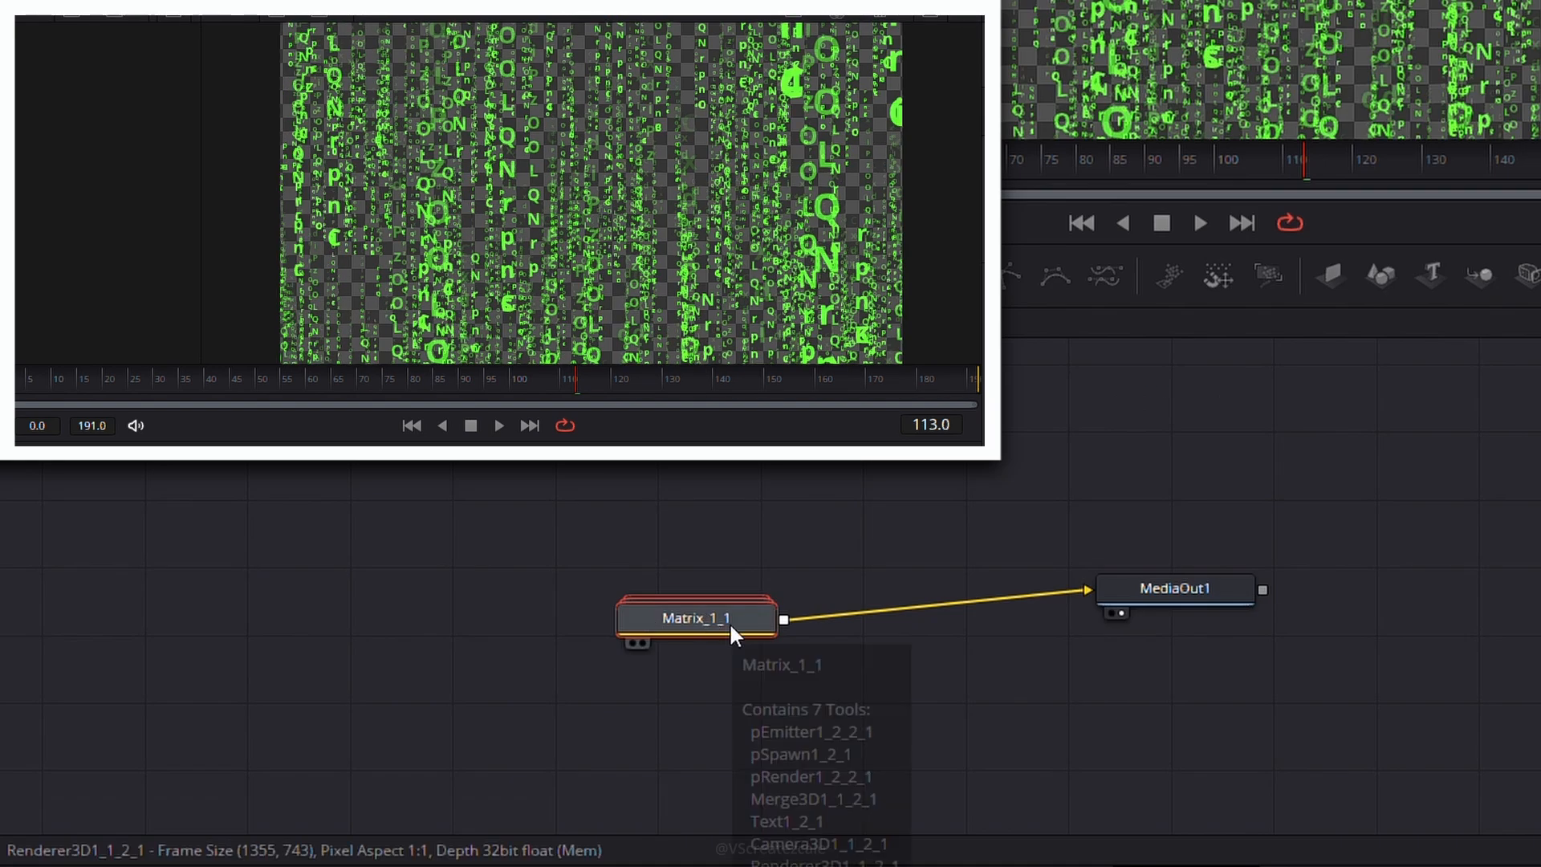
Step: Expand the Matrix node group and open the settings of its Text node
left_click_drag(729, 621, 681, 536)
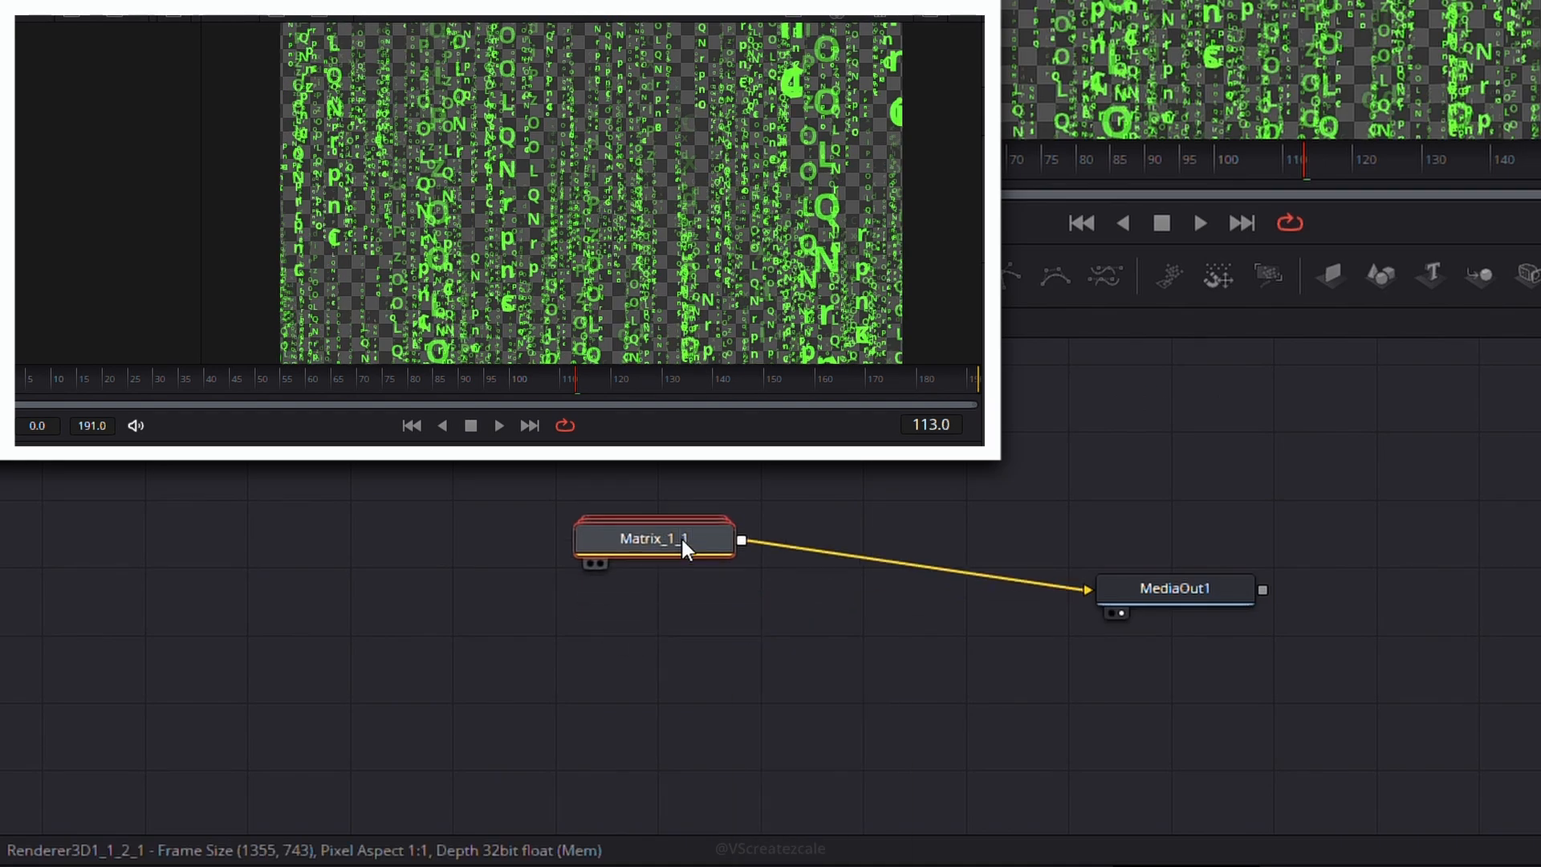
double_click(668, 538)
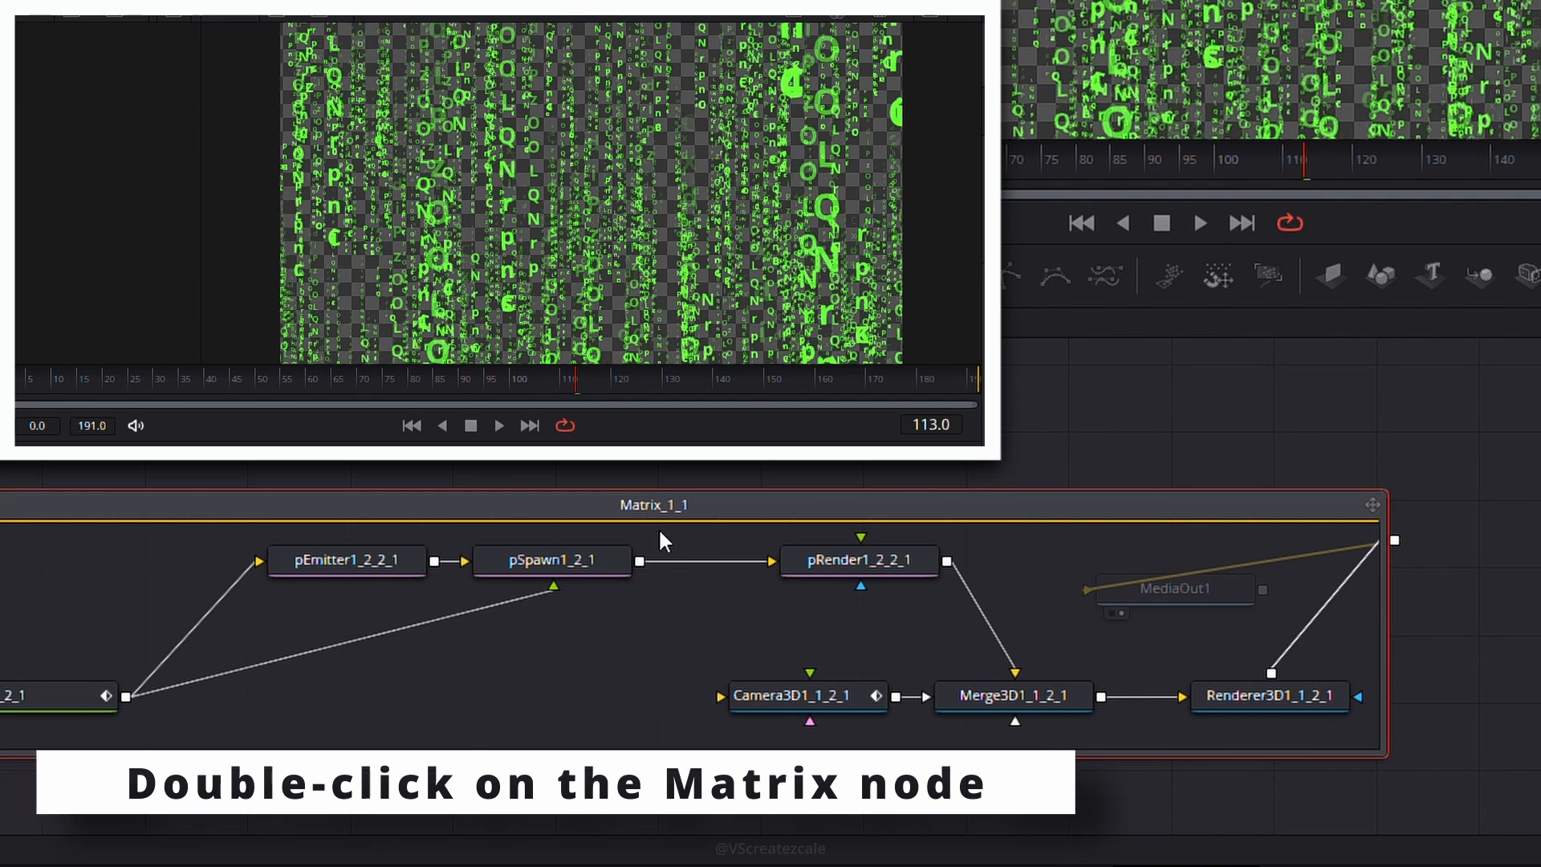
left_click_drag(646, 504, 899, 467)
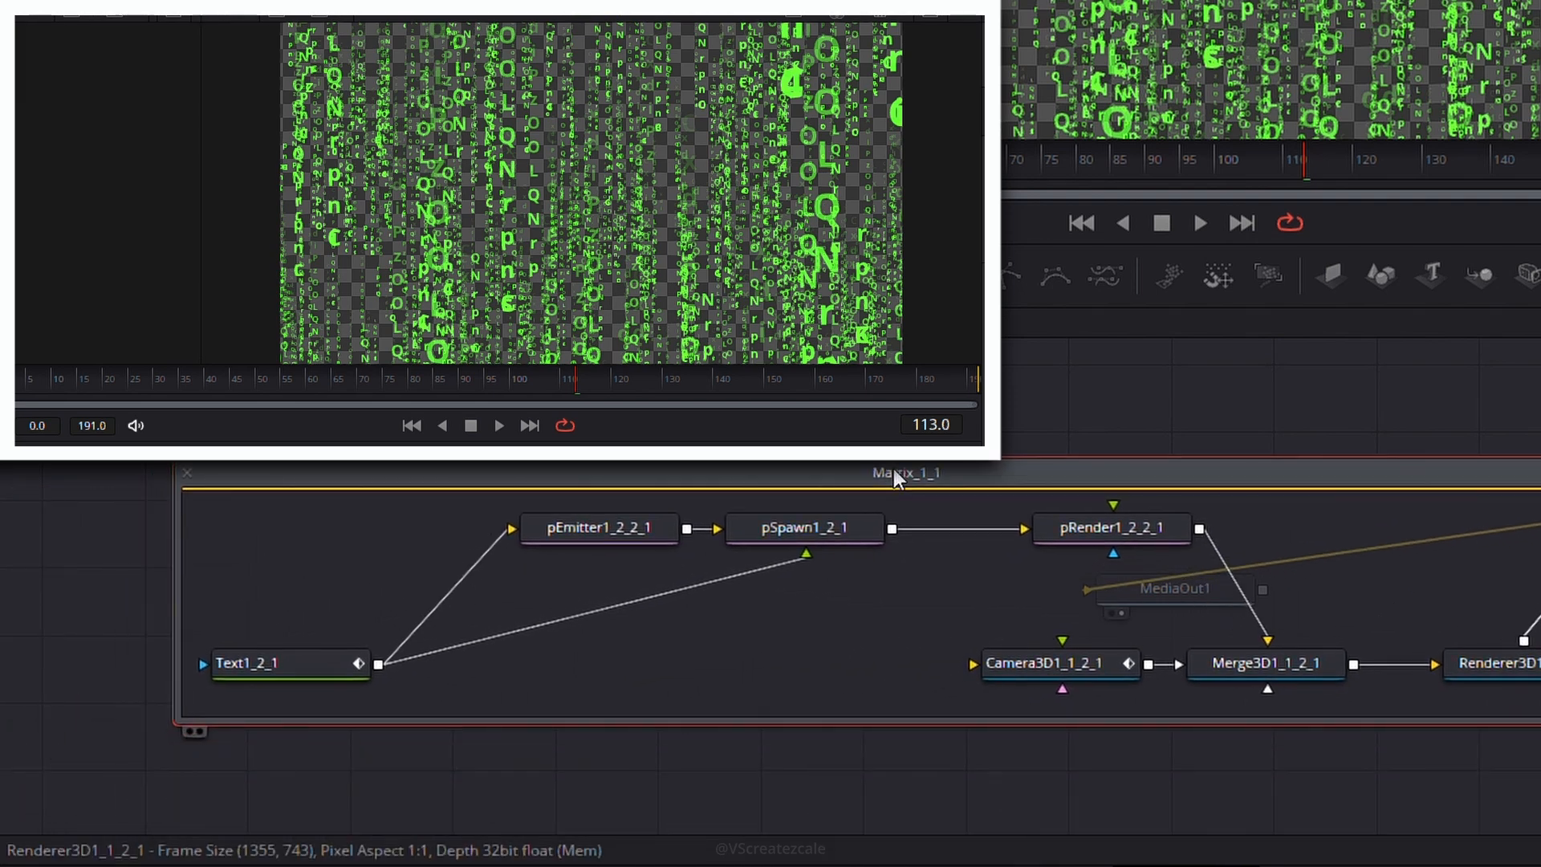
double_click(299, 658)
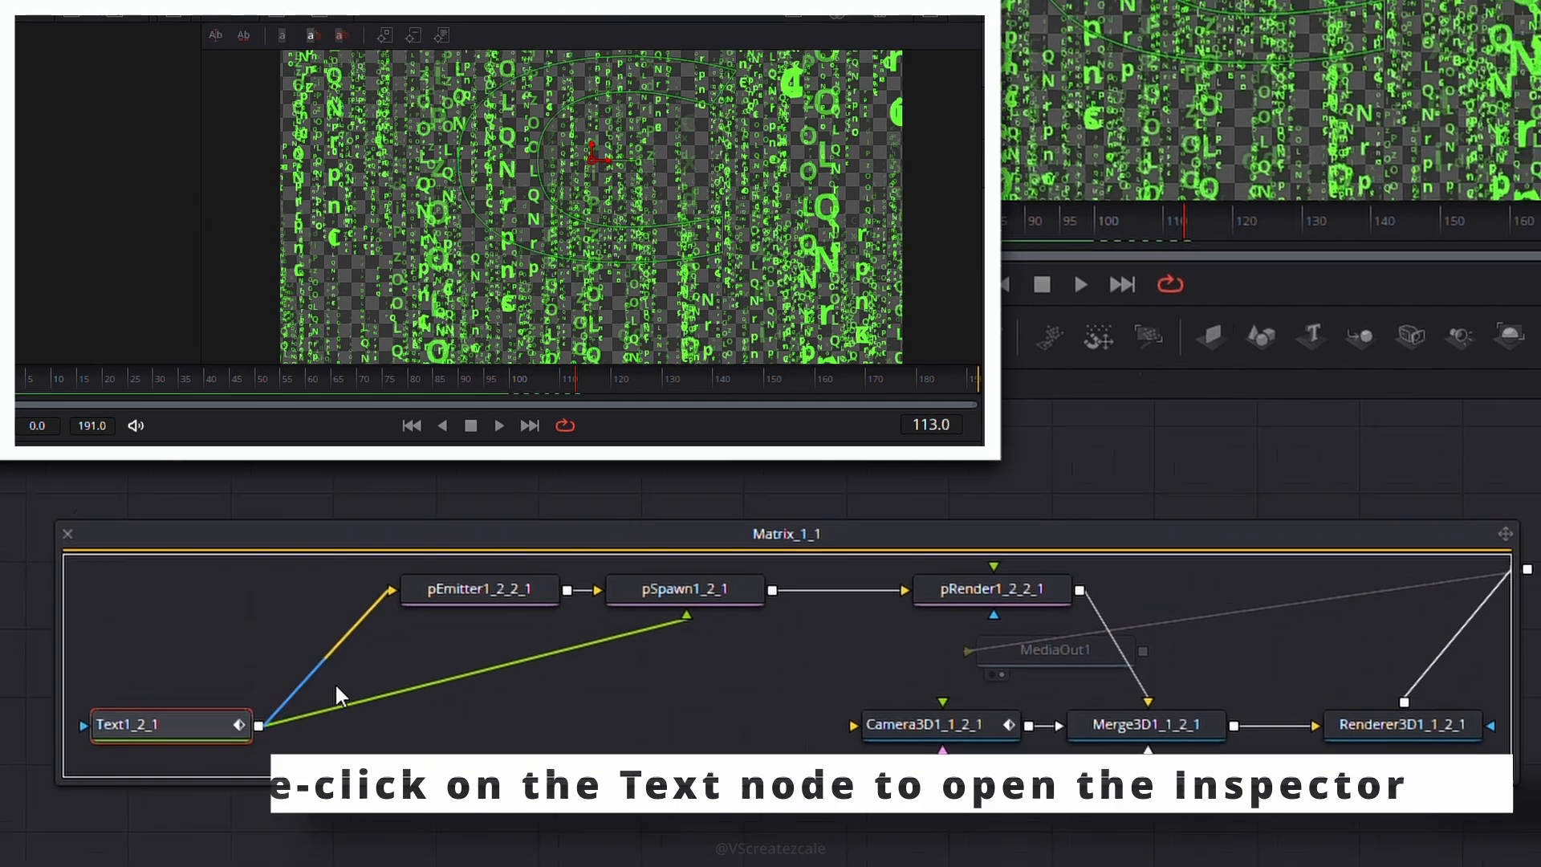
left_click(1279, 628)
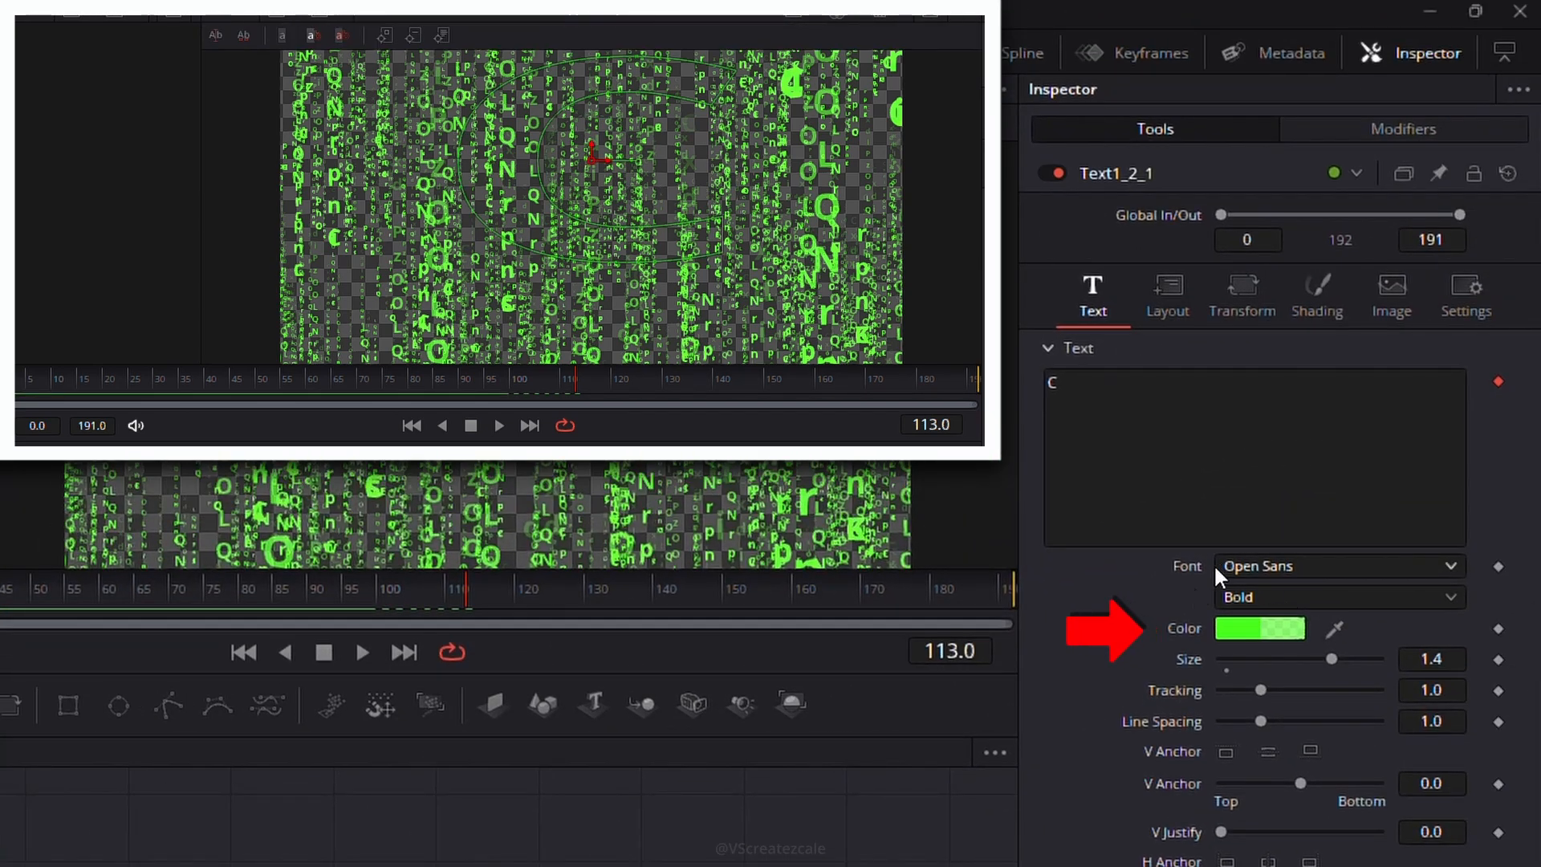
left_click_drag(440, 439, 973, 633)
left_click_drag(956, 692, 821, 624)
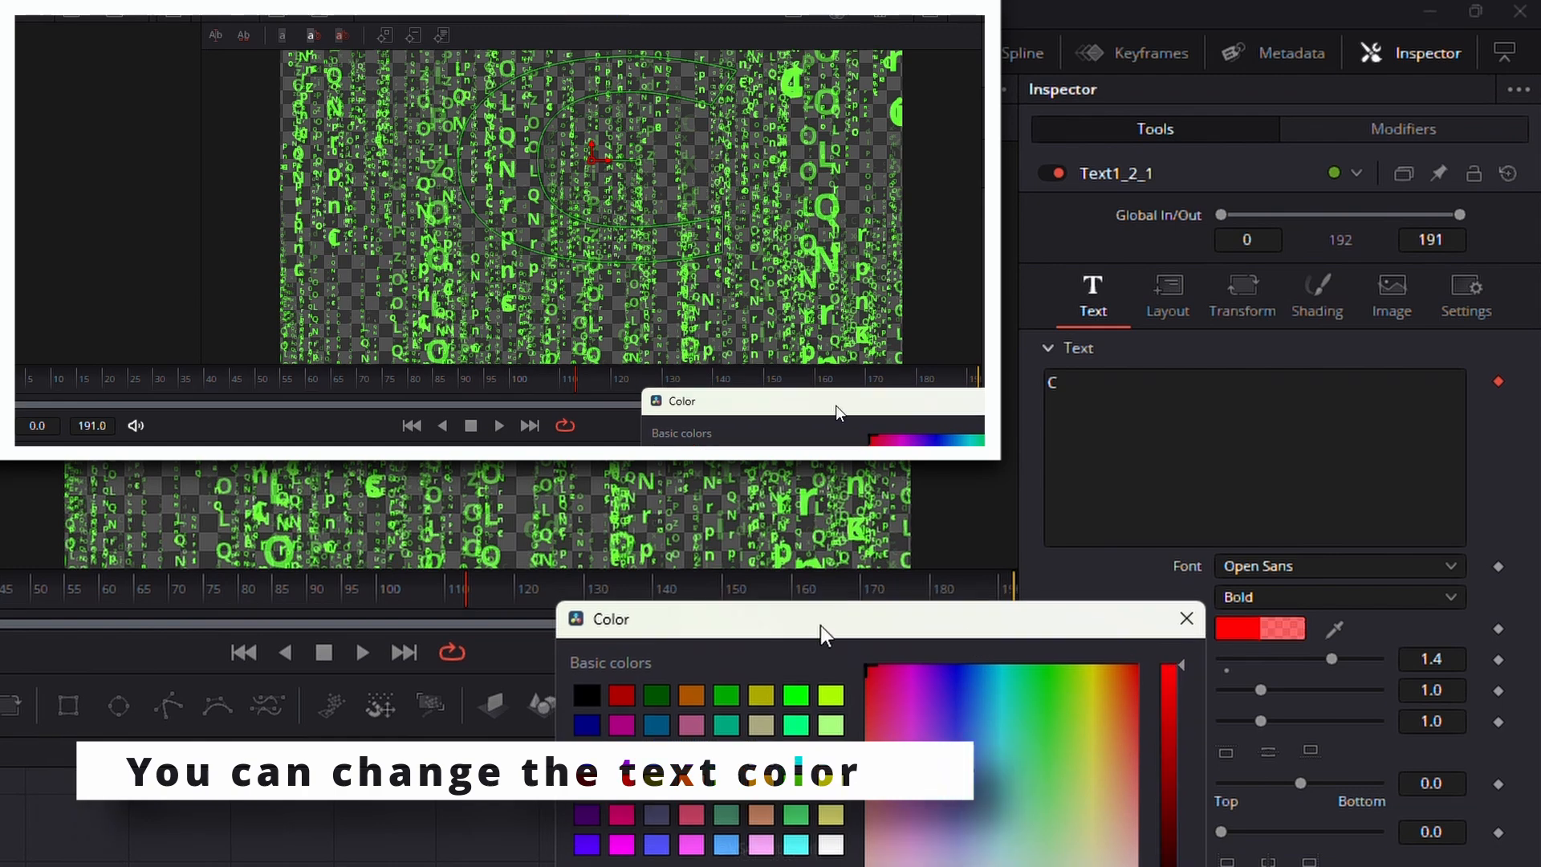
left_click(929, 733)
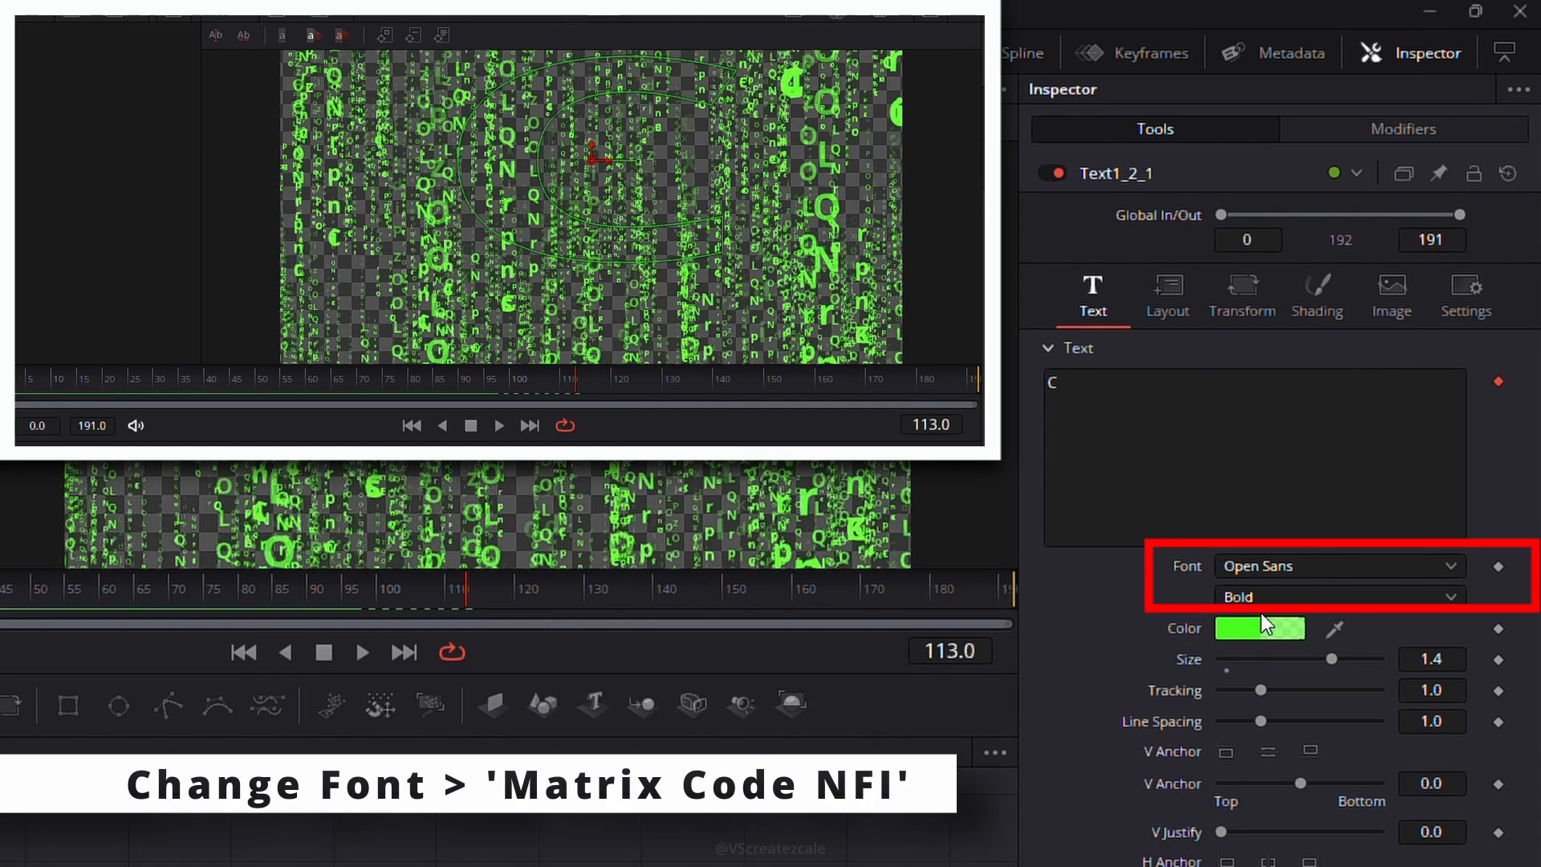
Step: Set the Text node's font to Matrix Code NFI and its TextScramble modifier's randomness to 2
left_click(1453, 567)
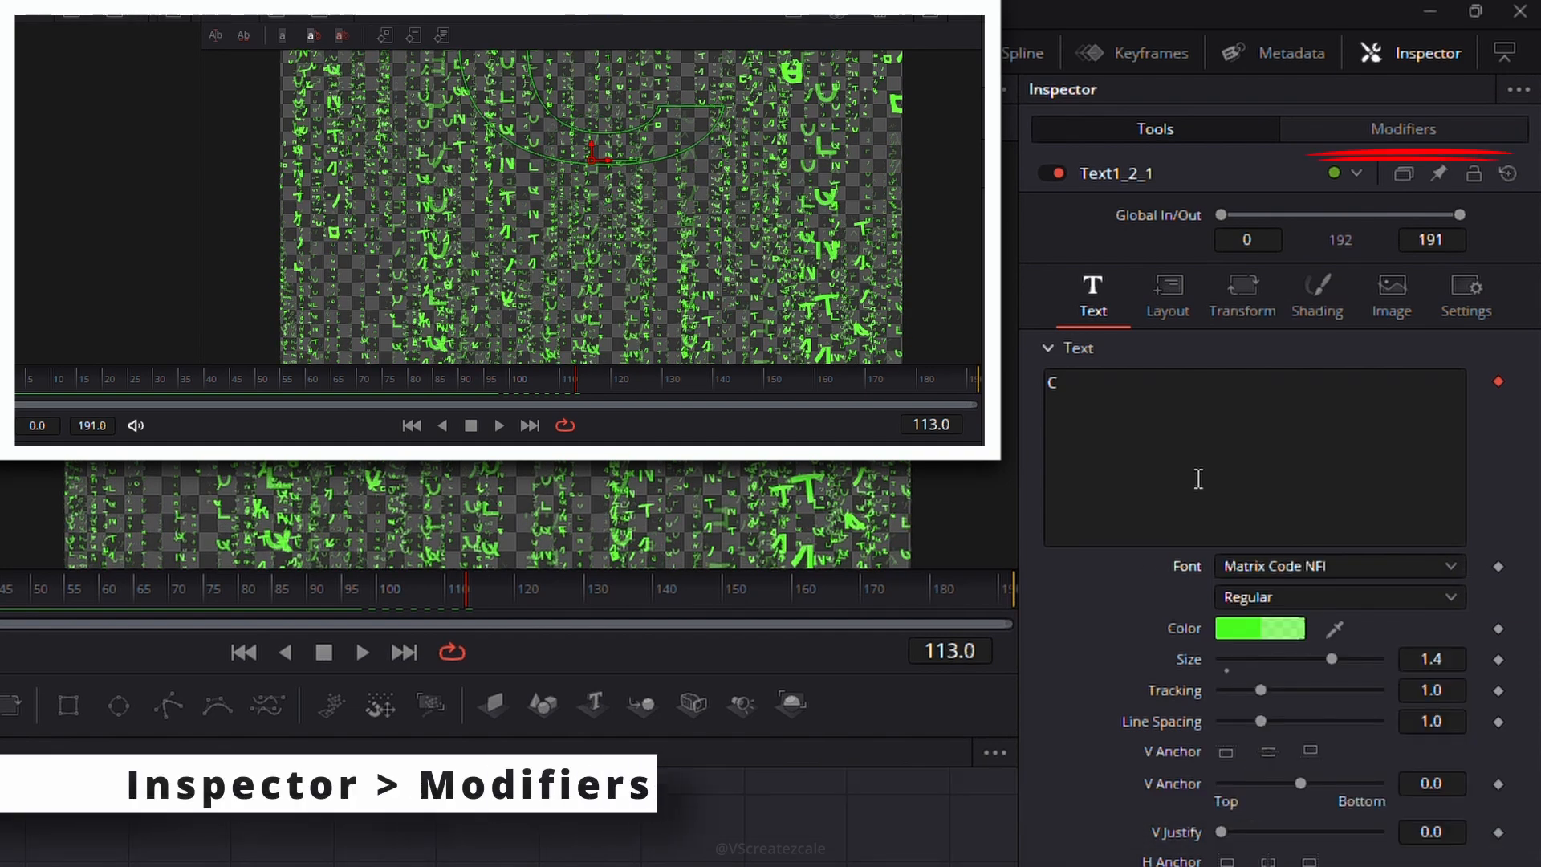
left_click(1471, 123)
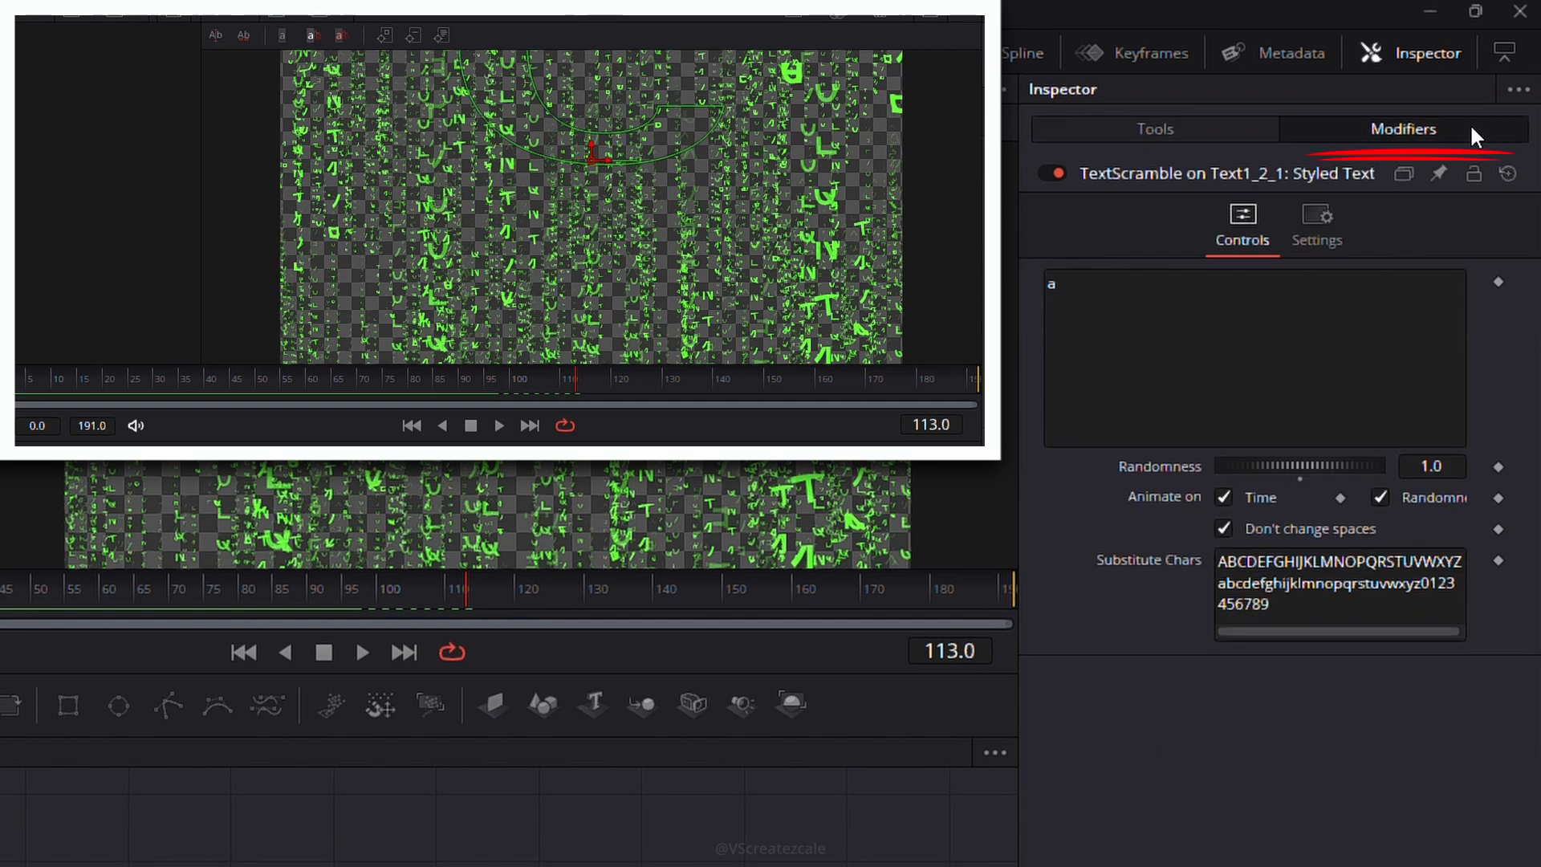
left_click(1454, 460)
key("BackSpace")
key("BackSpace")
key("BackSpace")
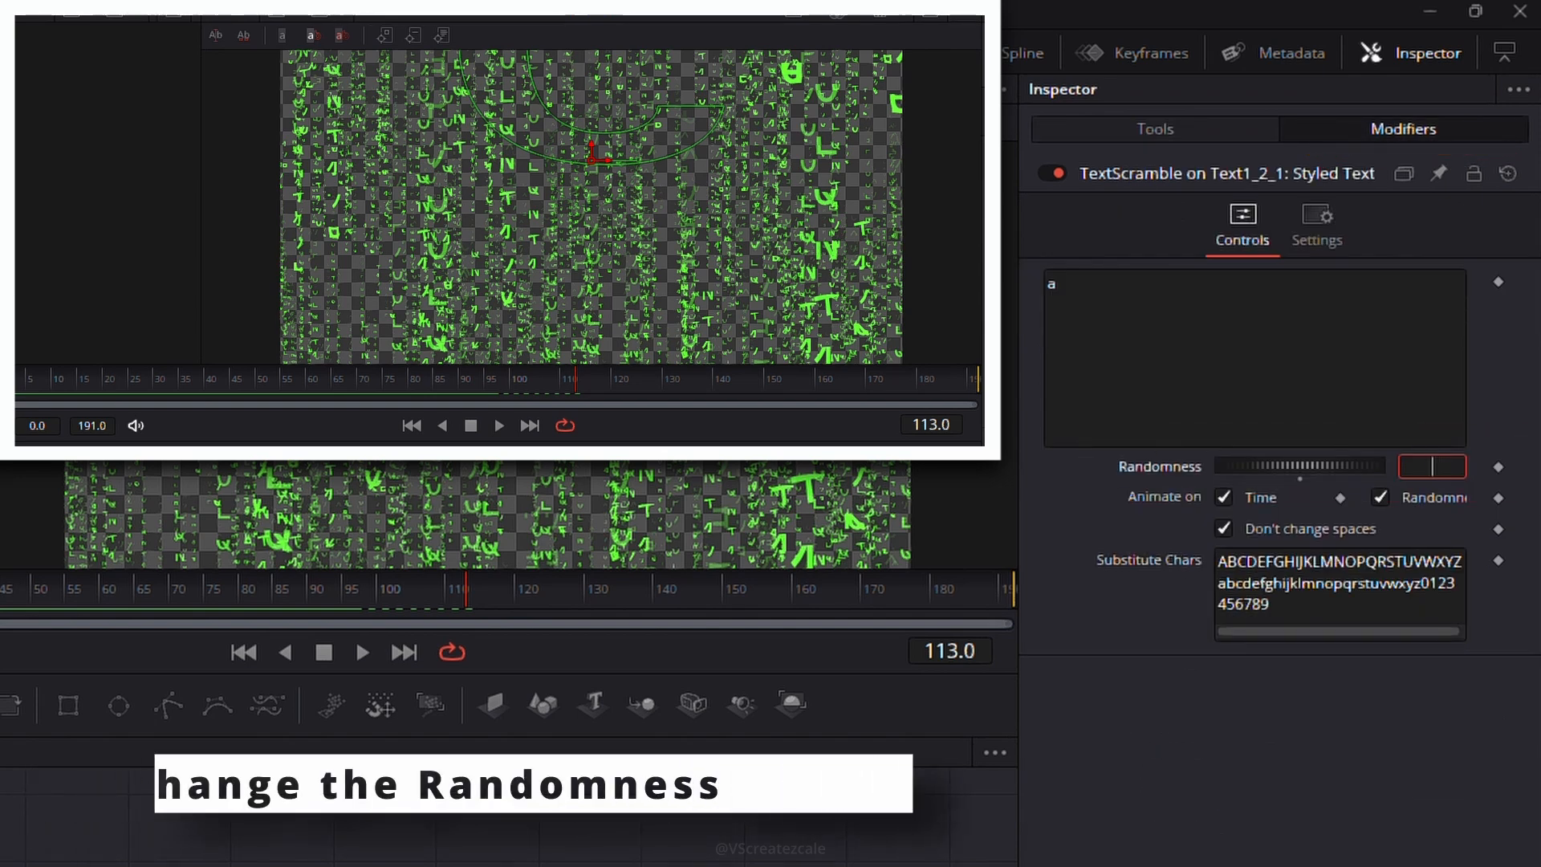
type("2")
key("Return")
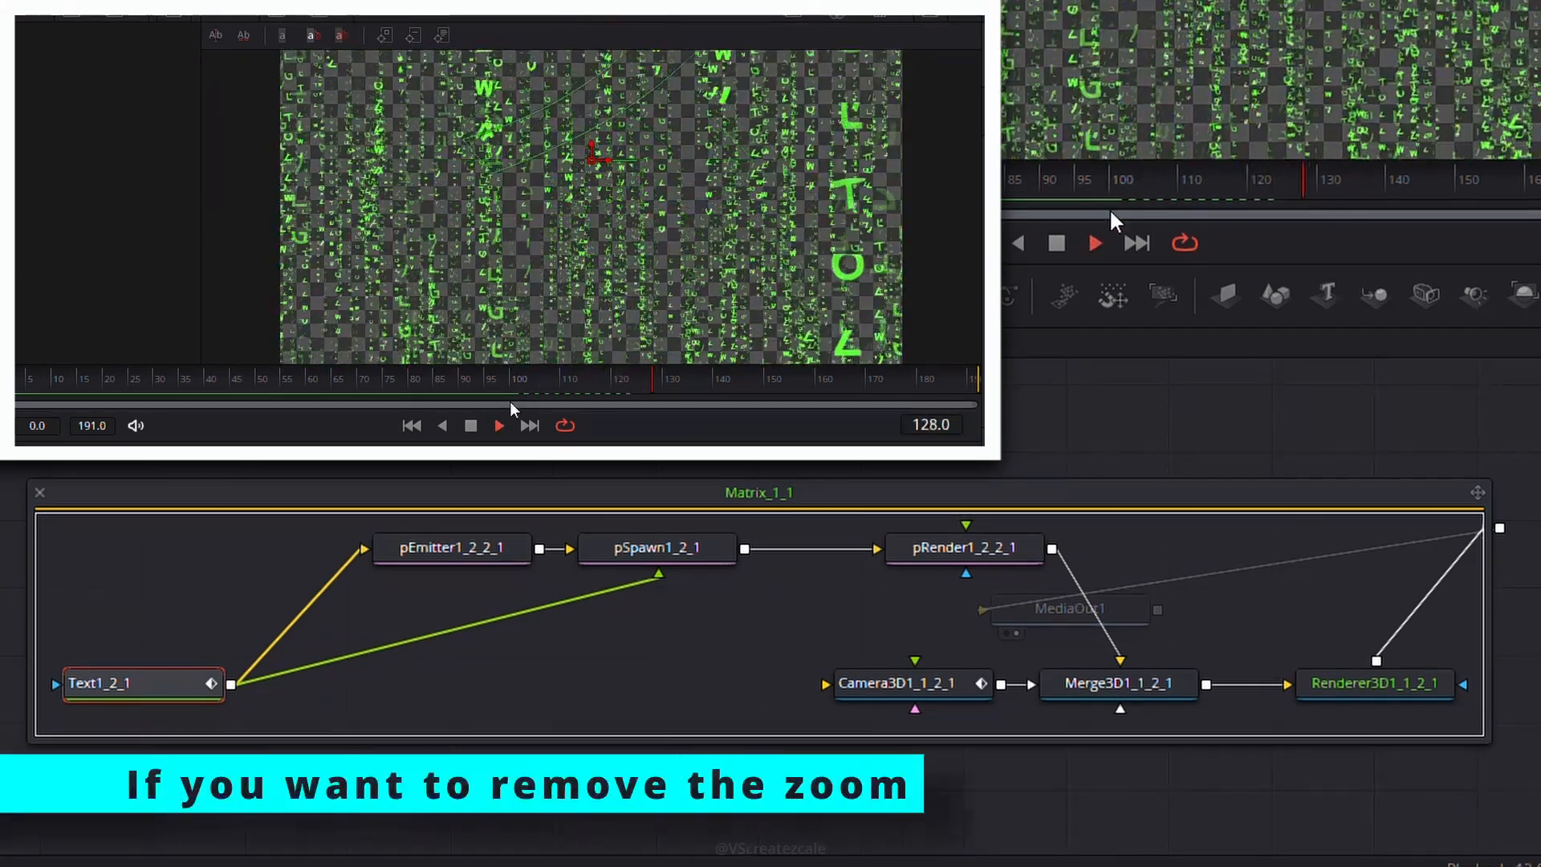
Step: Stop the playback and disable the Camera3D node to remove the zoom movement
left_click(1099, 241)
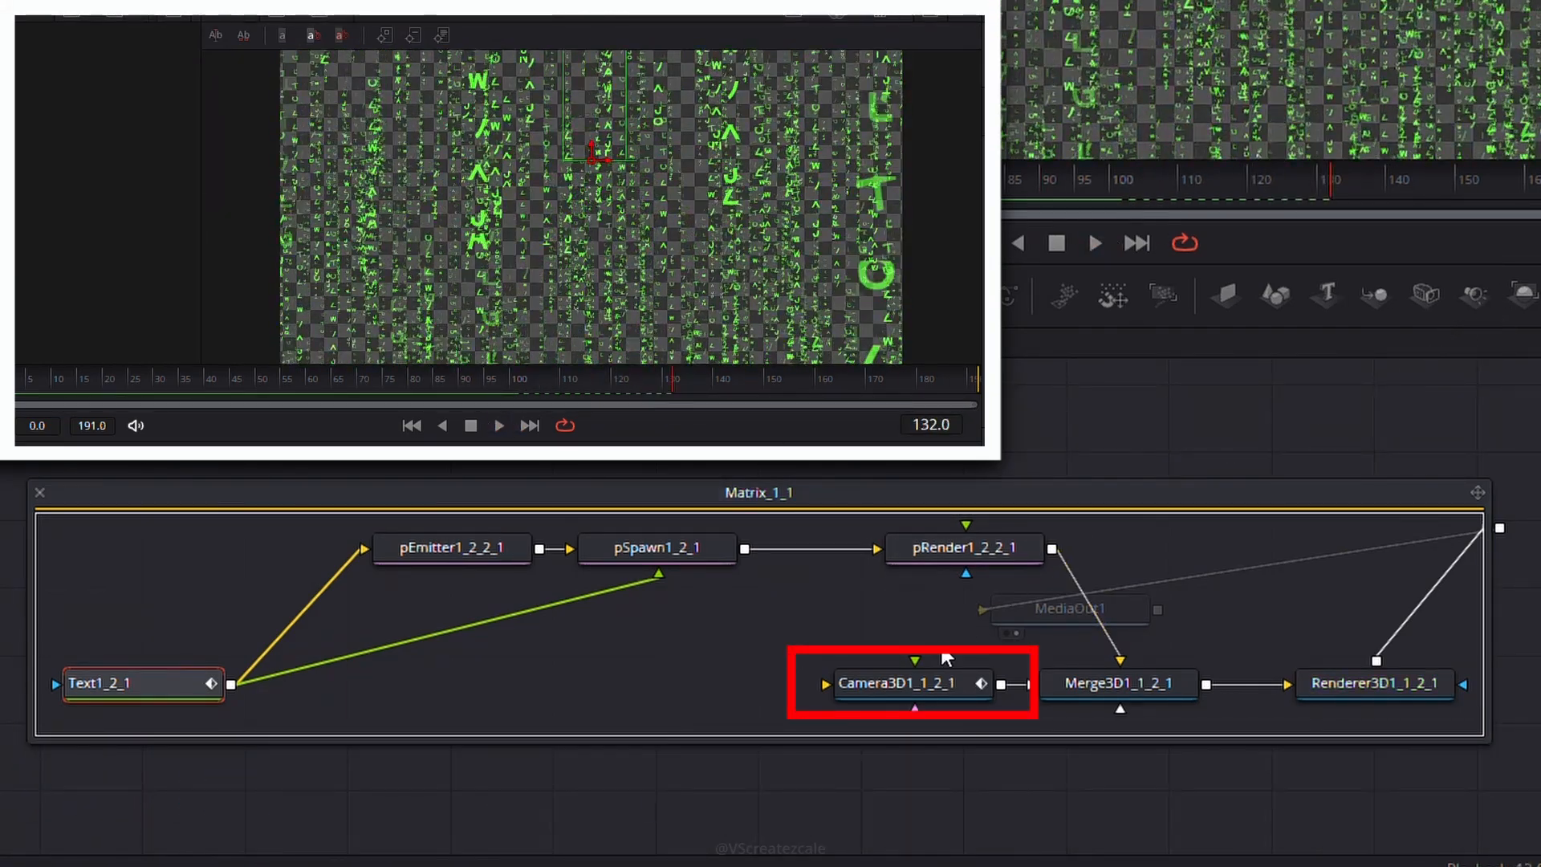
left_click(918, 681)
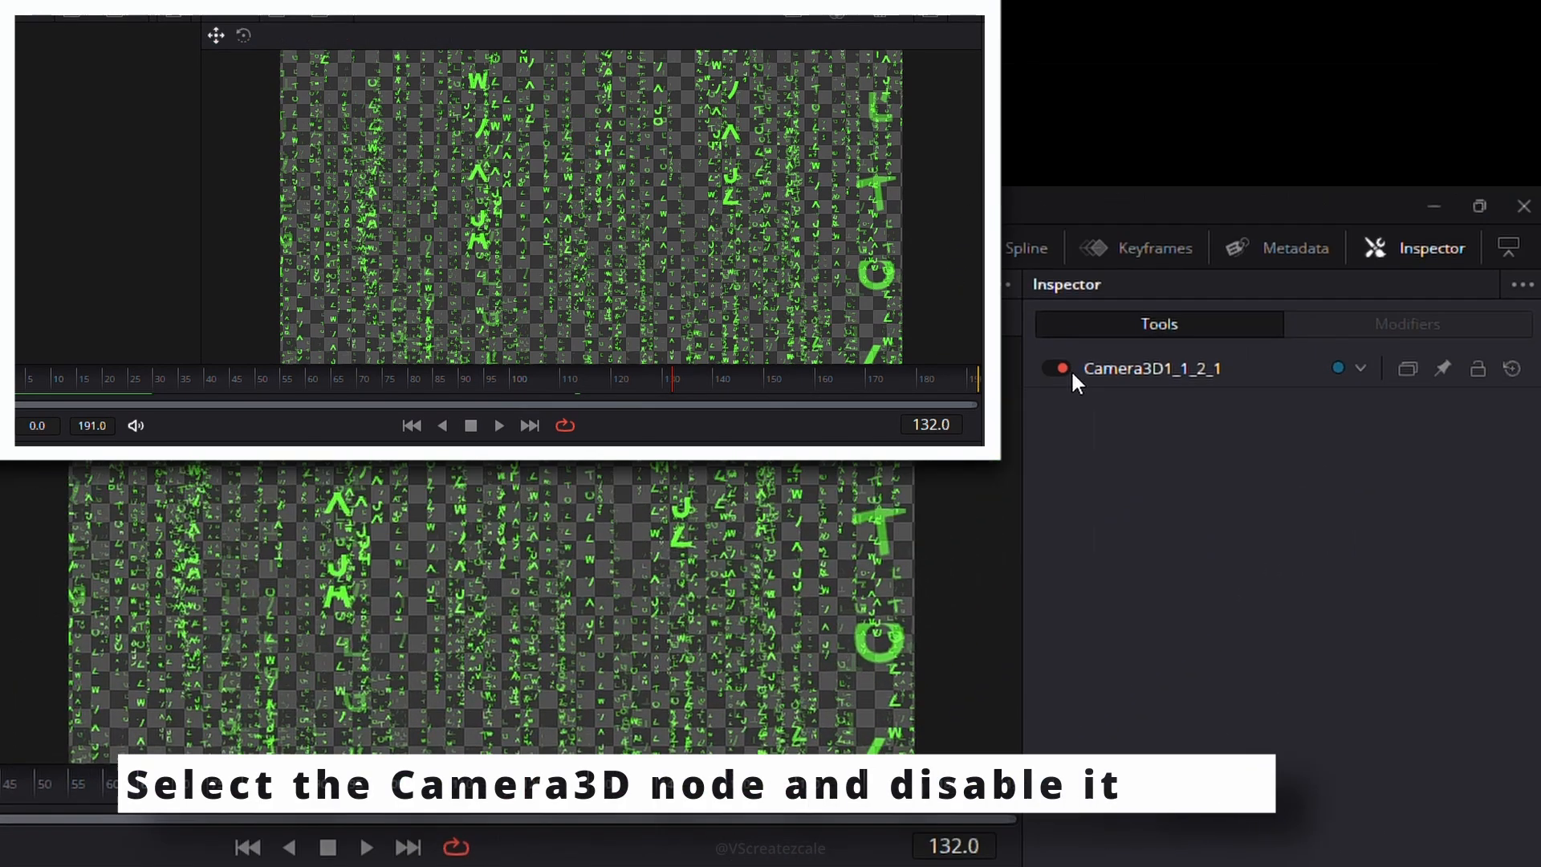
left_click(1390, 96)
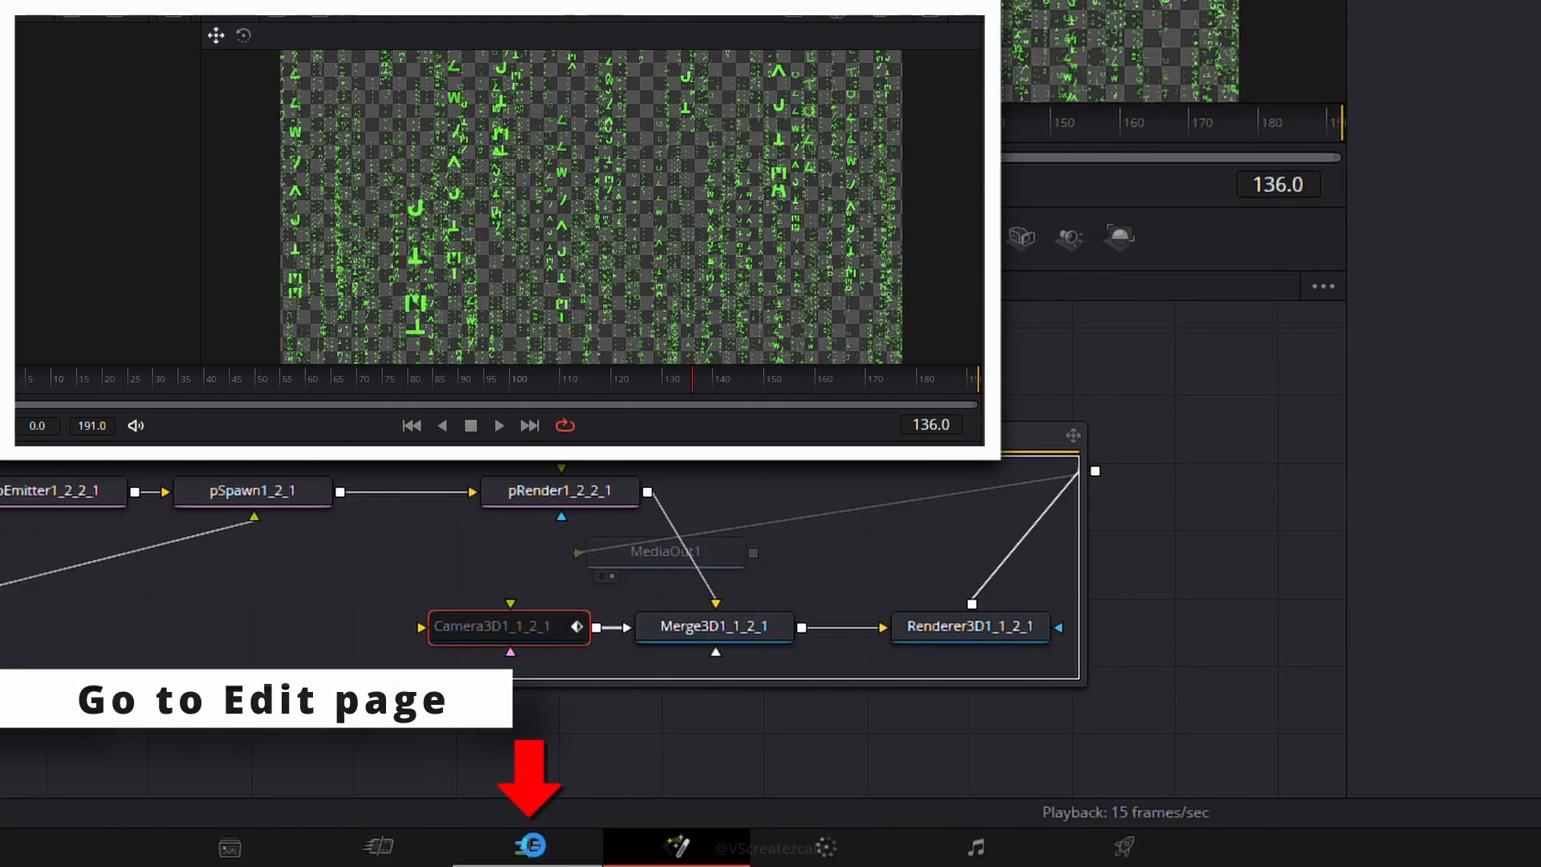
Step: Return to the Edit page, move the playhead to 01:00:03:12 and set the Fusion Composition's composite mode to Overlay
left_click(566, 856)
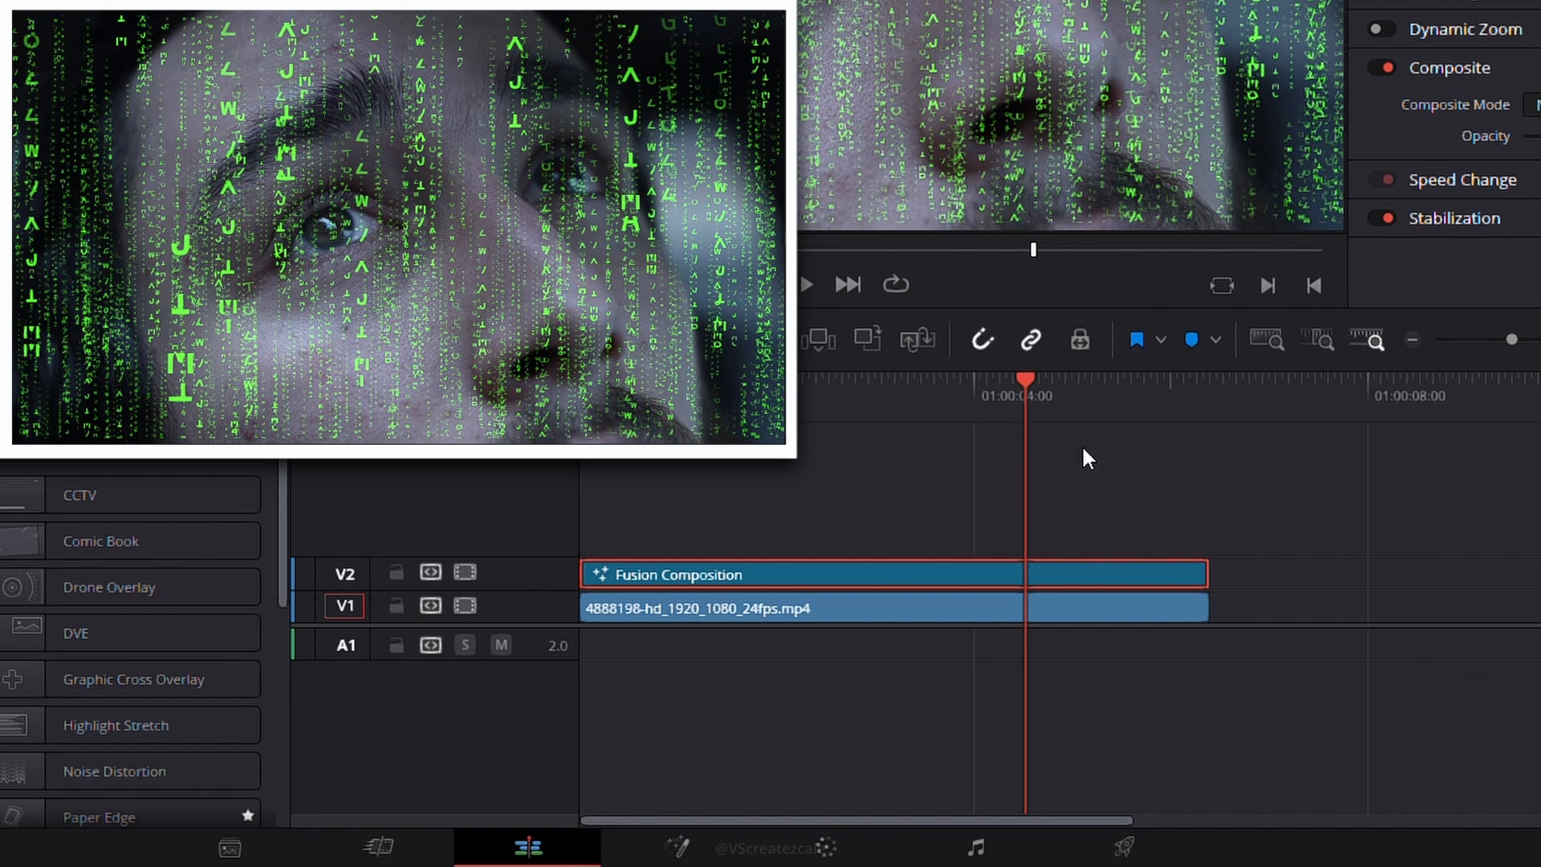
left_click_drag(1021, 391, 913, 391)
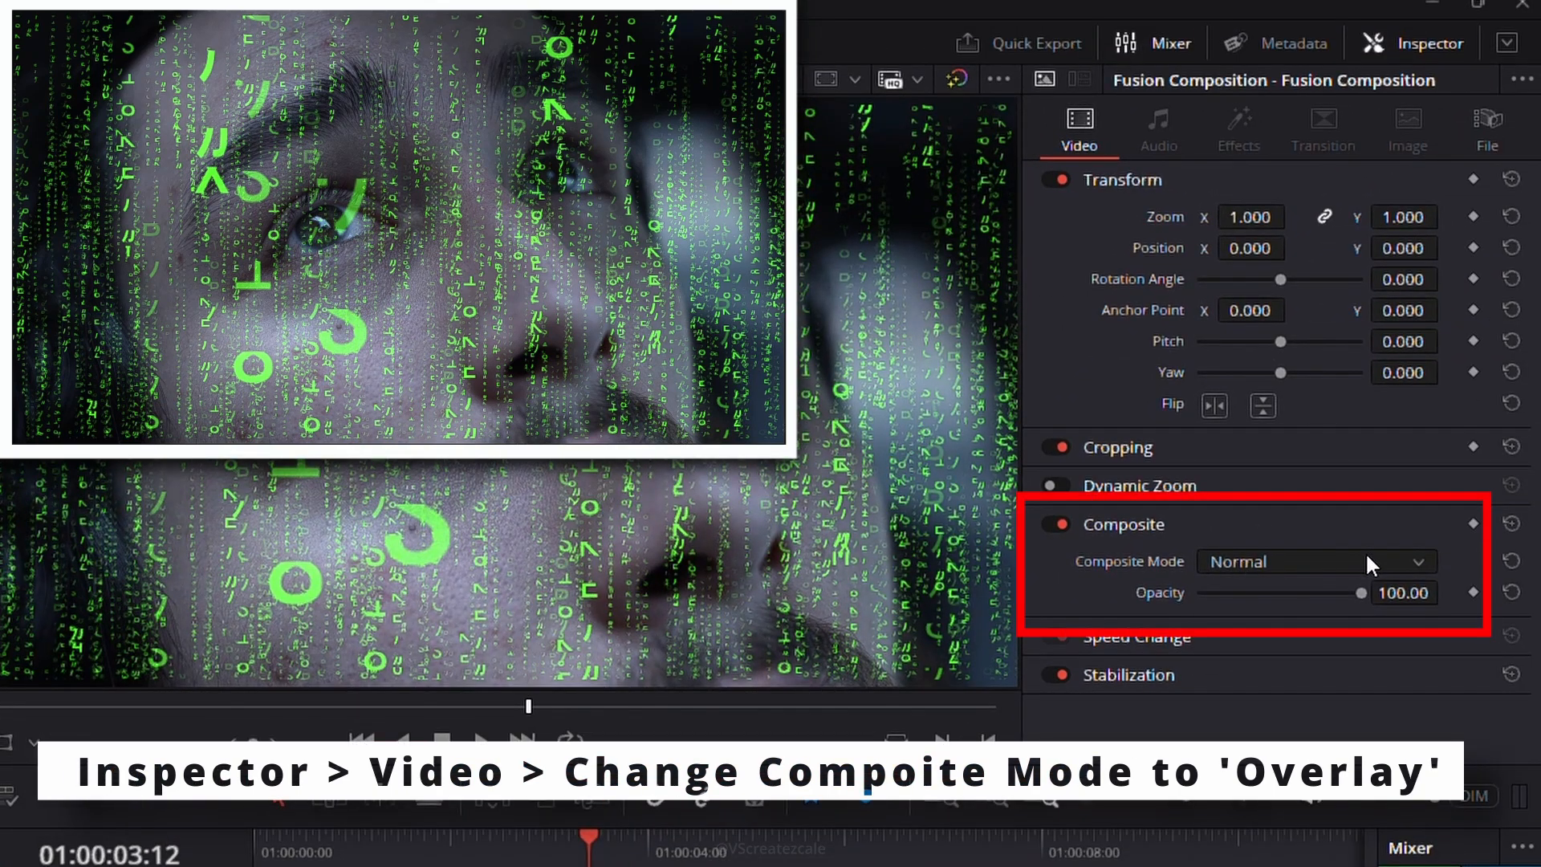
left_click(1368, 561)
scroll(1293, 678, "down", 3)
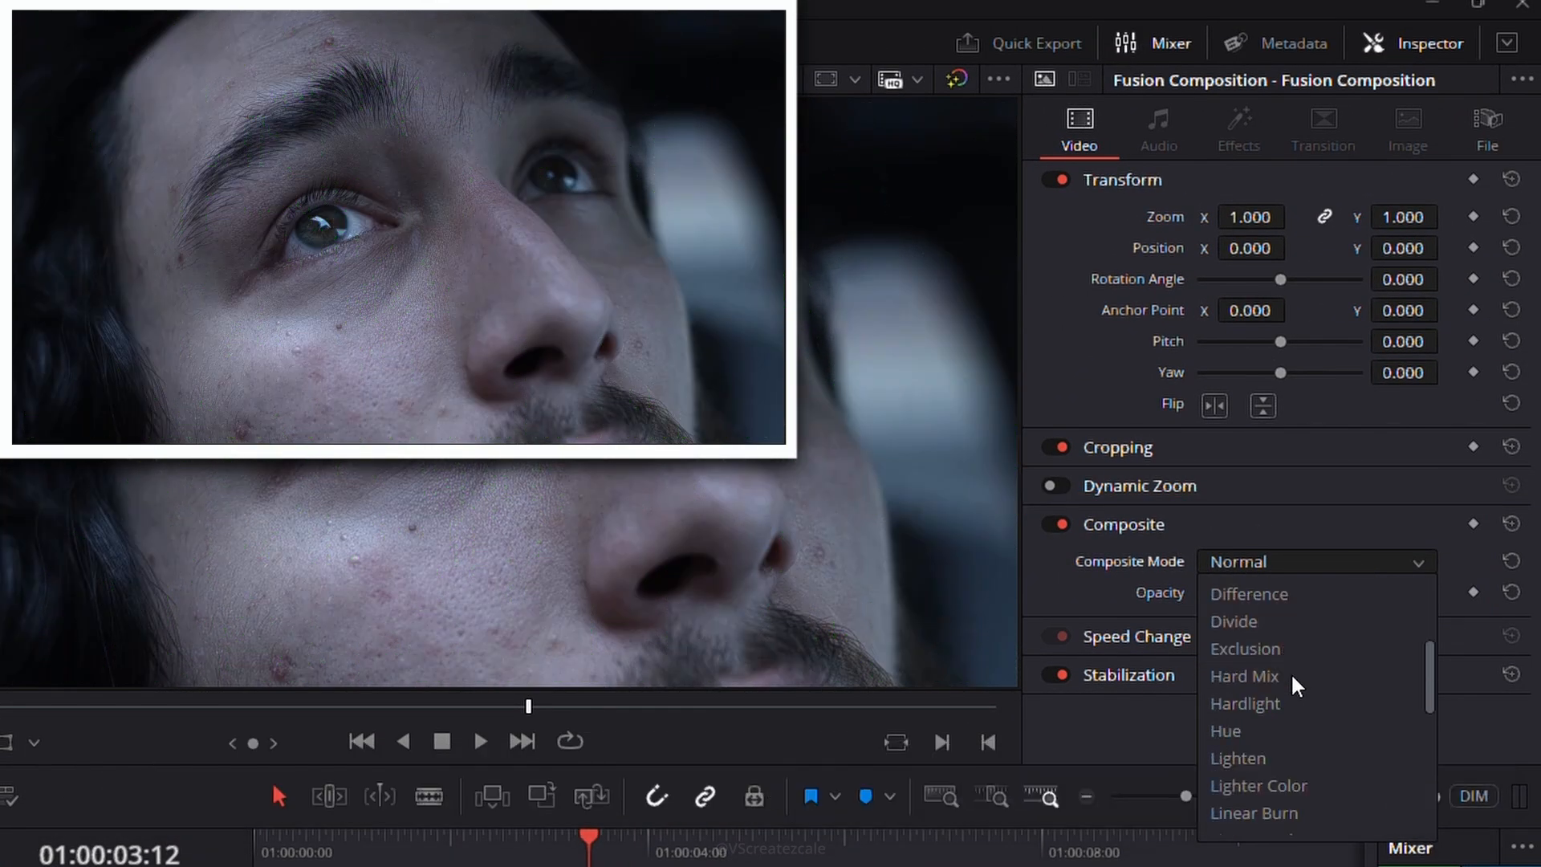
scroll(1291, 672, "down", 4)
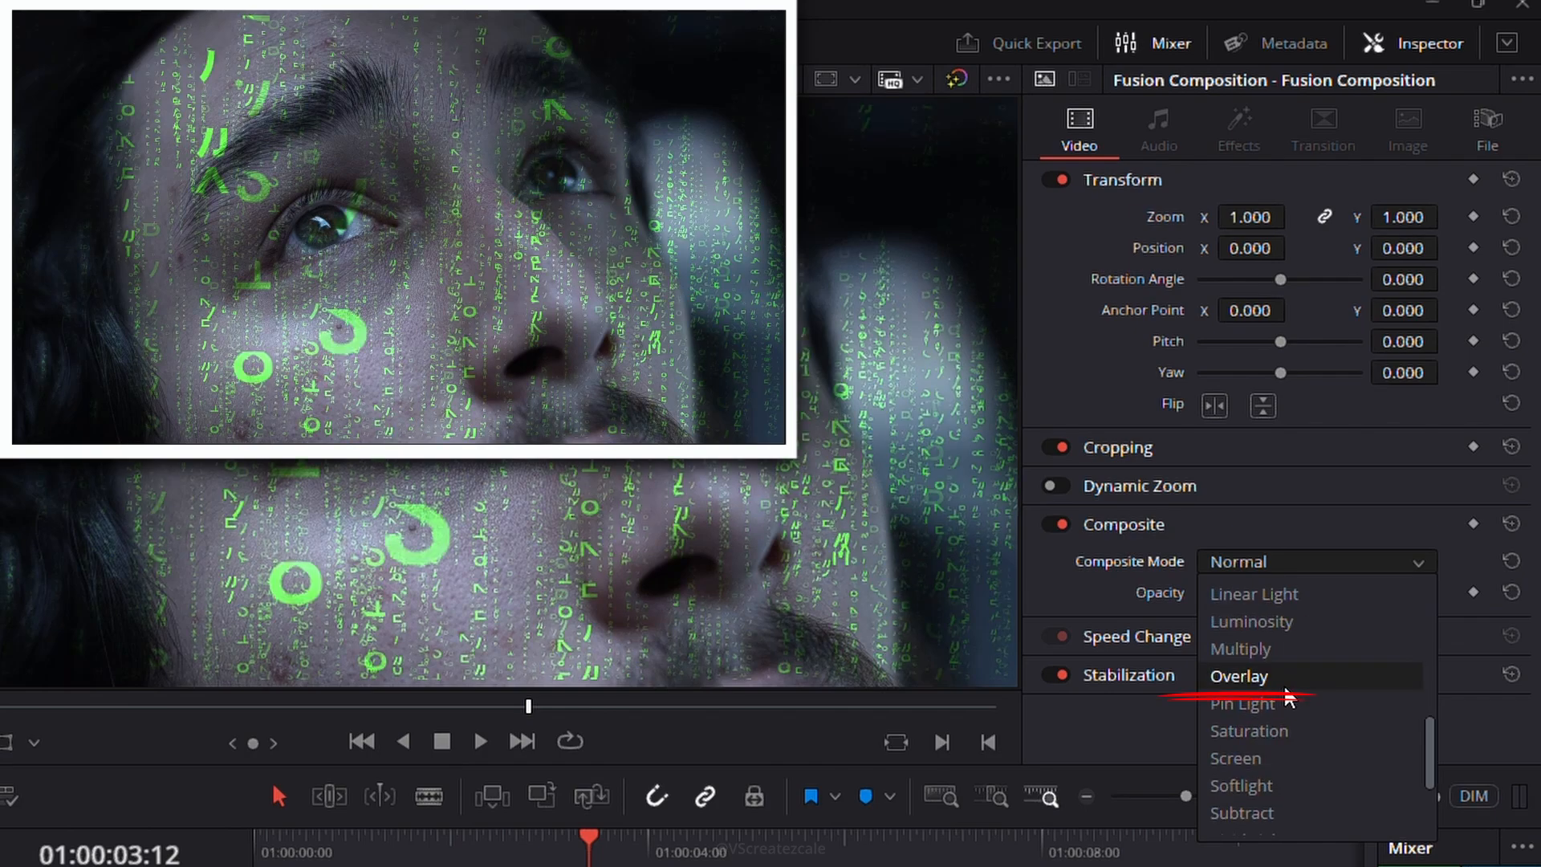
left_click(1269, 677)
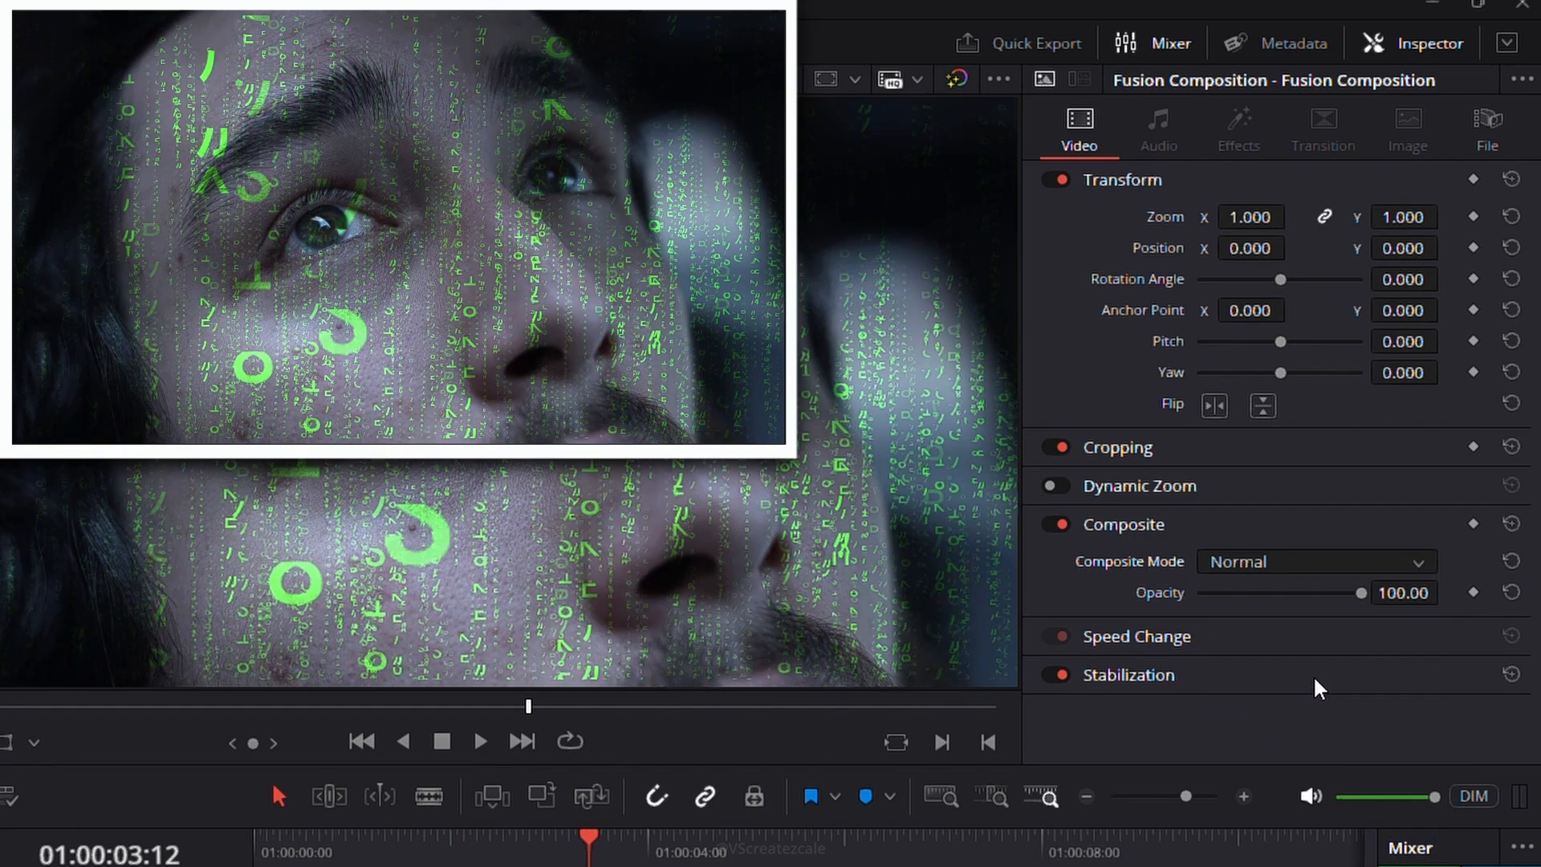
Step: Preview the blended result, place the playhead at 01:00:02:17 and move the Fusion Composition up to a new track V3
key("space")
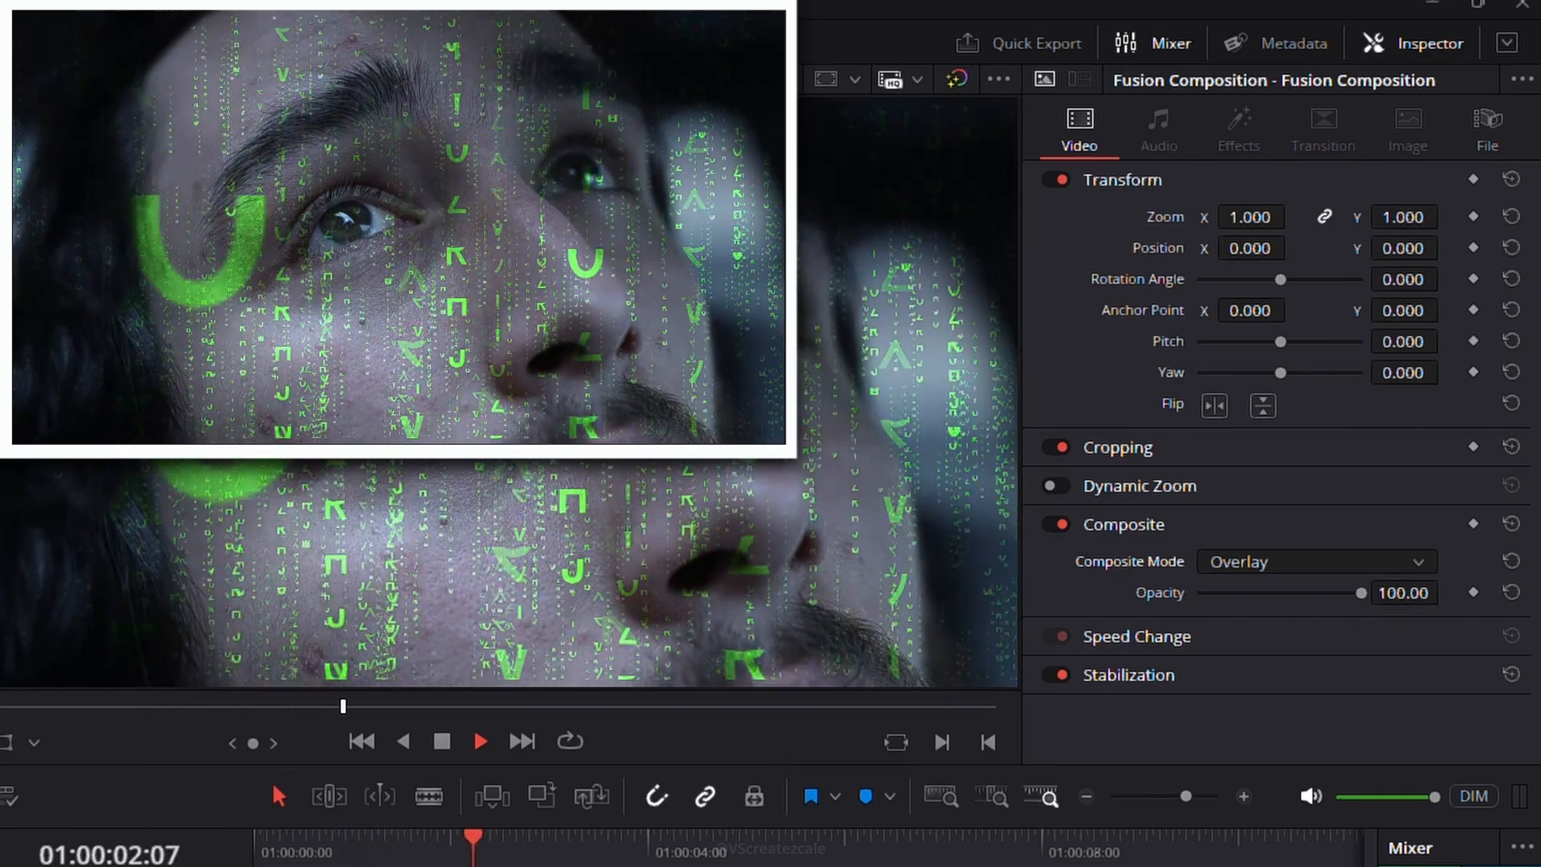
left_click(507, 845)
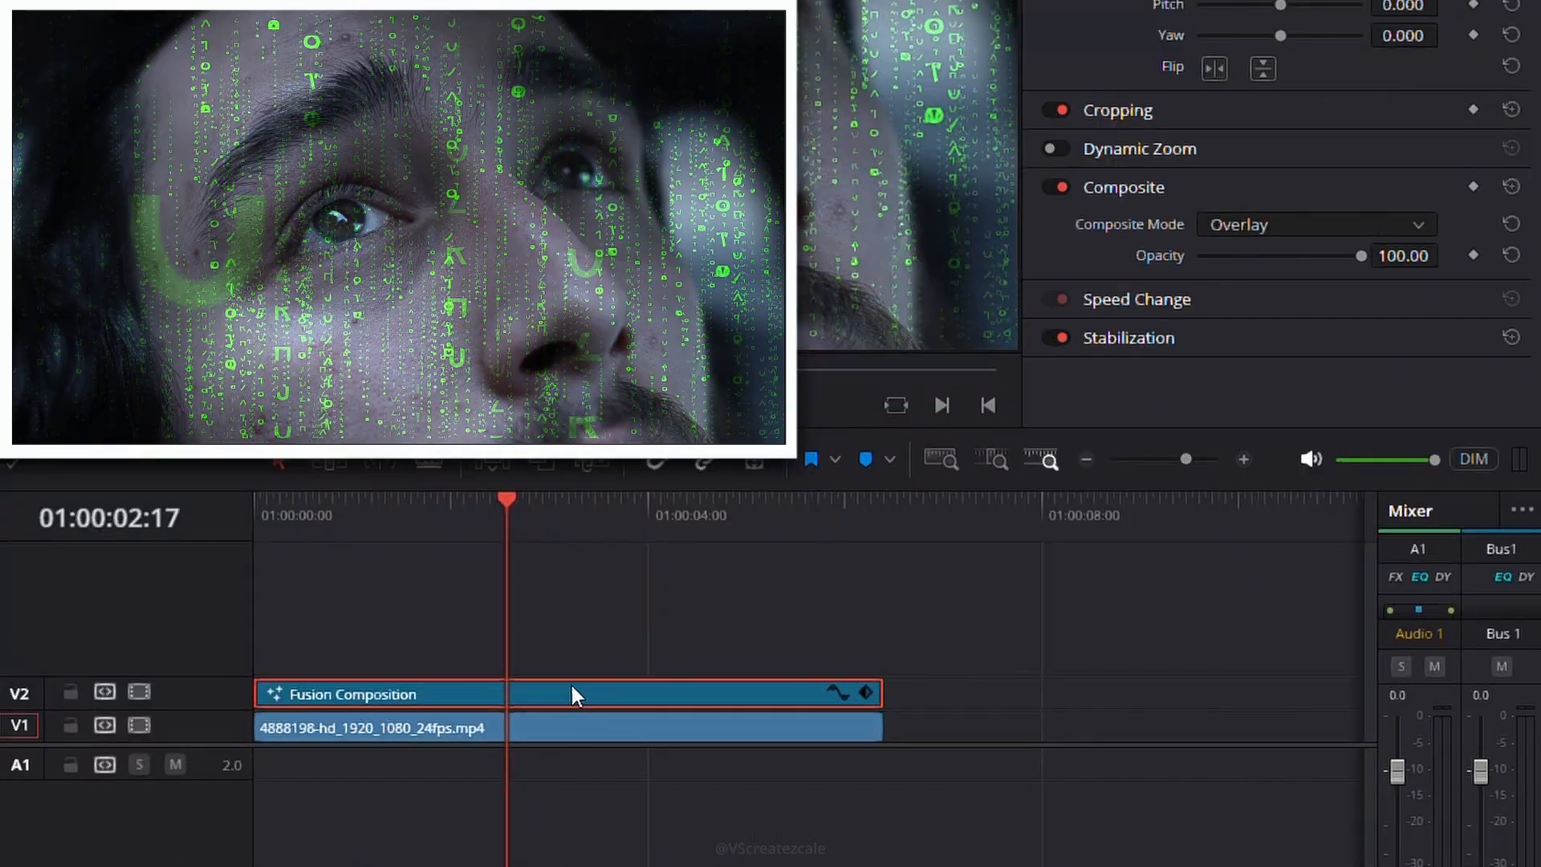
left_click_drag(586, 686, 589, 661)
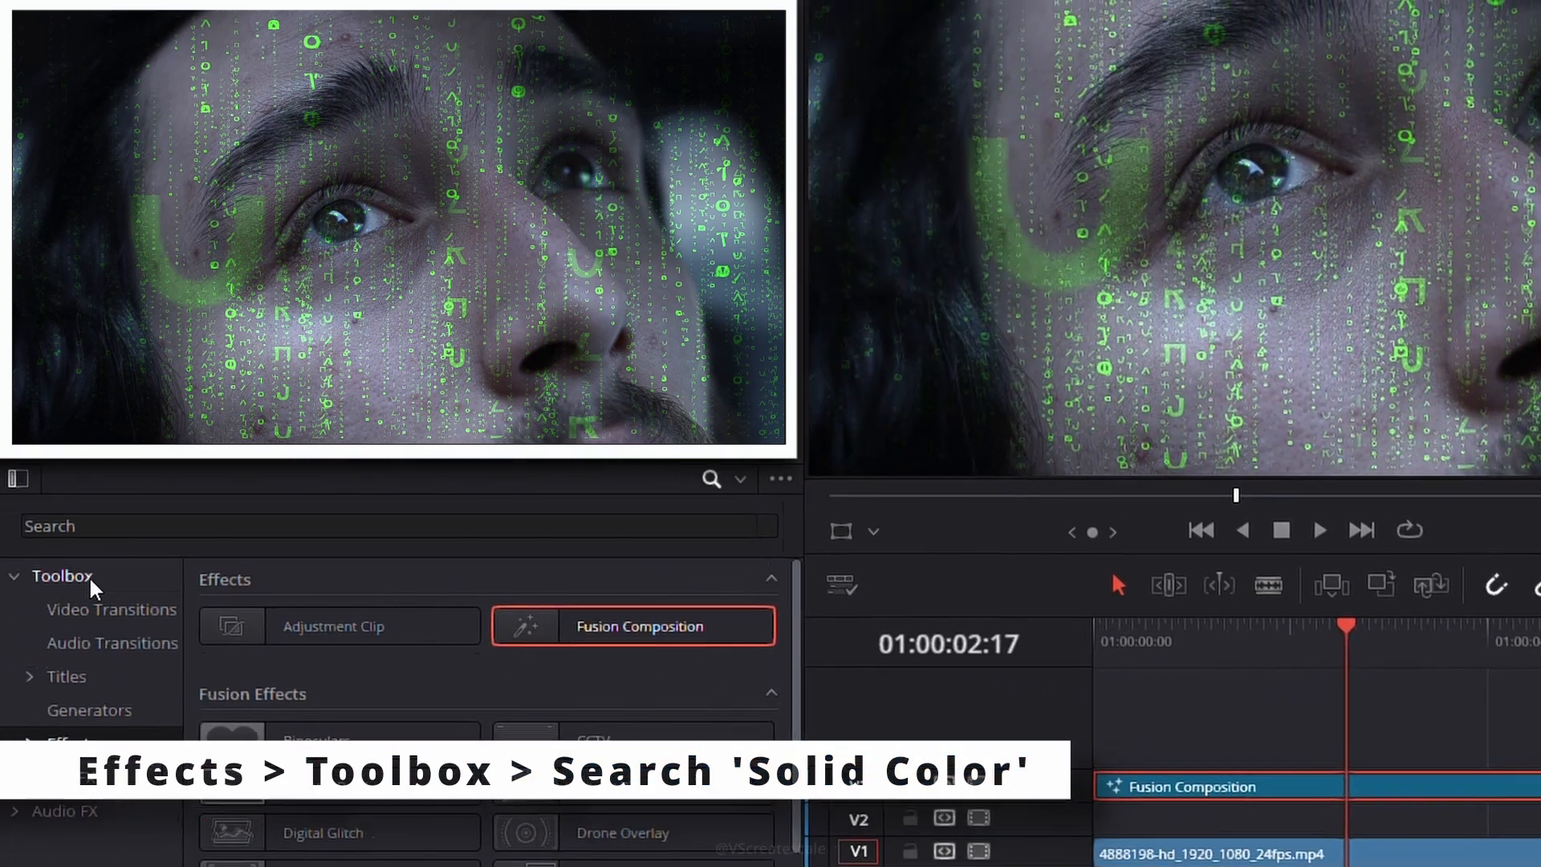
Step: Find the Solid Color generator with the search "solid", place it on V2 below the Fusion Composition and extend it to the clips' full length
left_click(89, 576)
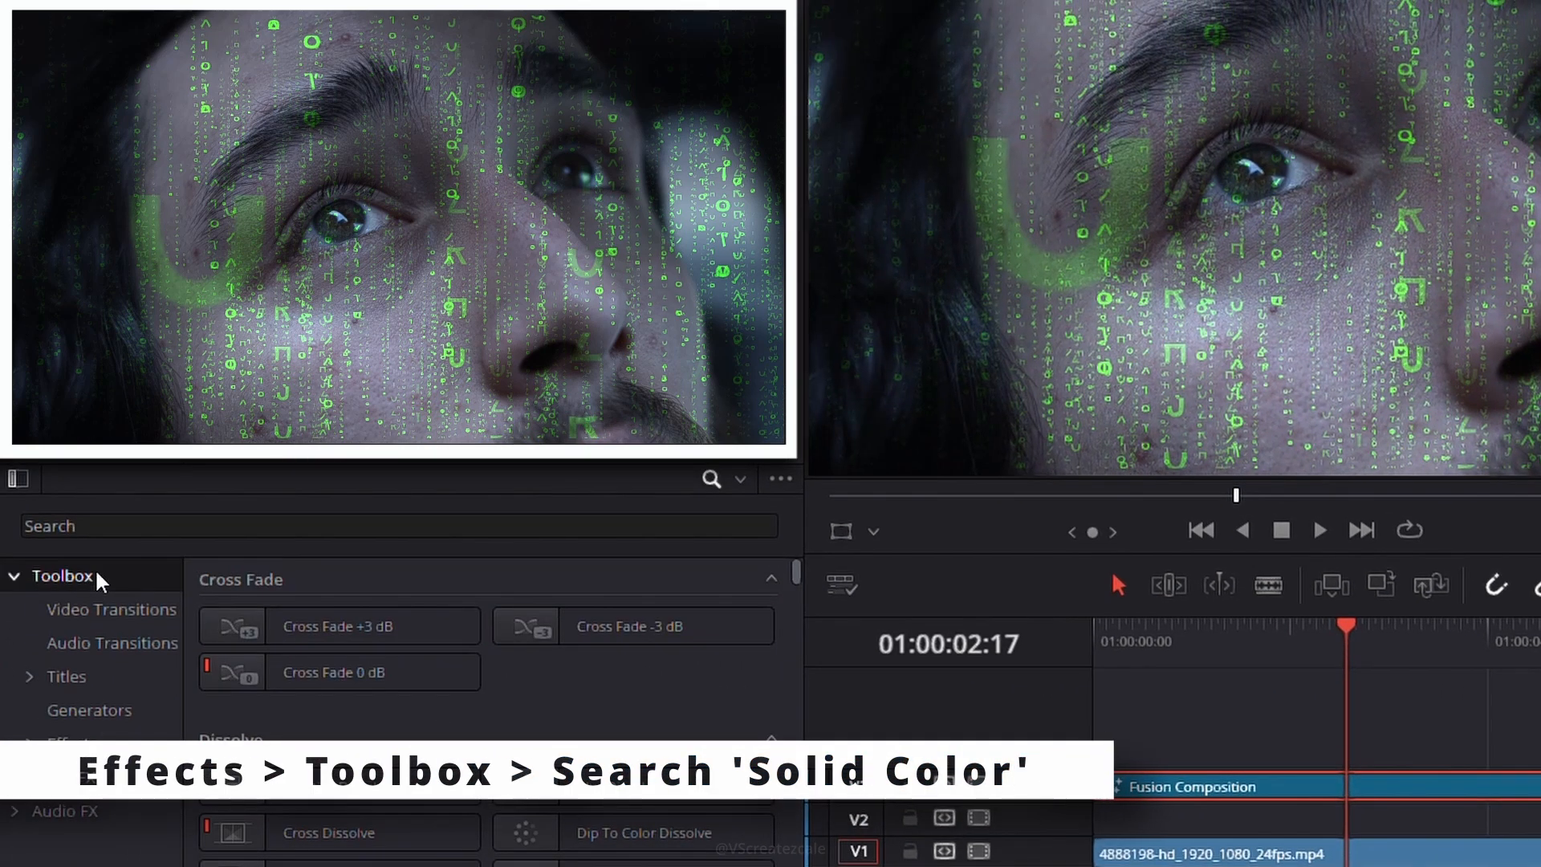
left_click(127, 526)
type("so")
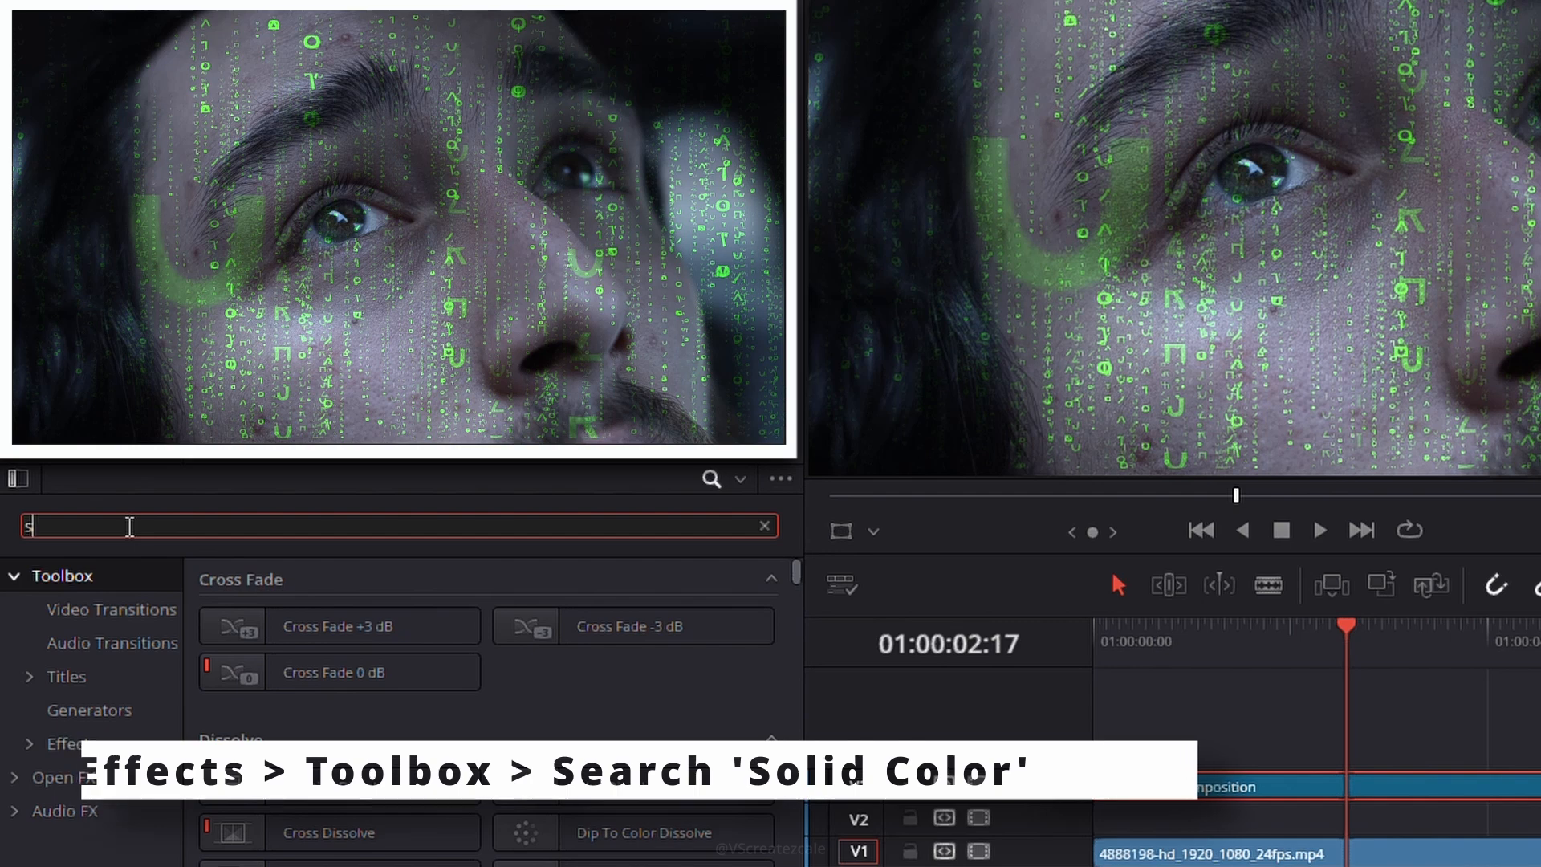
type("lid")
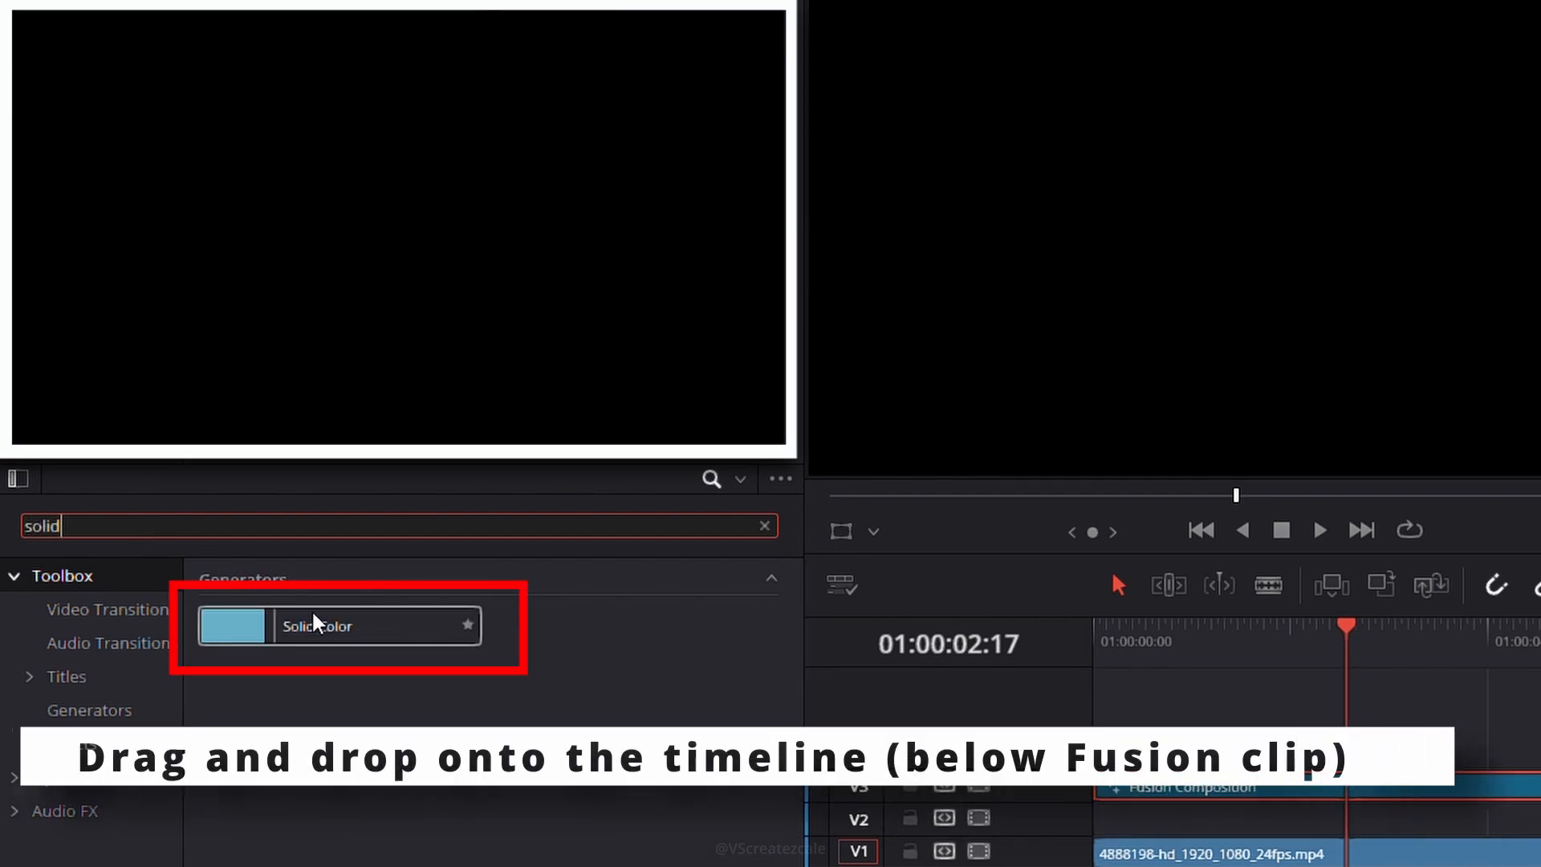
left_click_drag(263, 632, 633, 696)
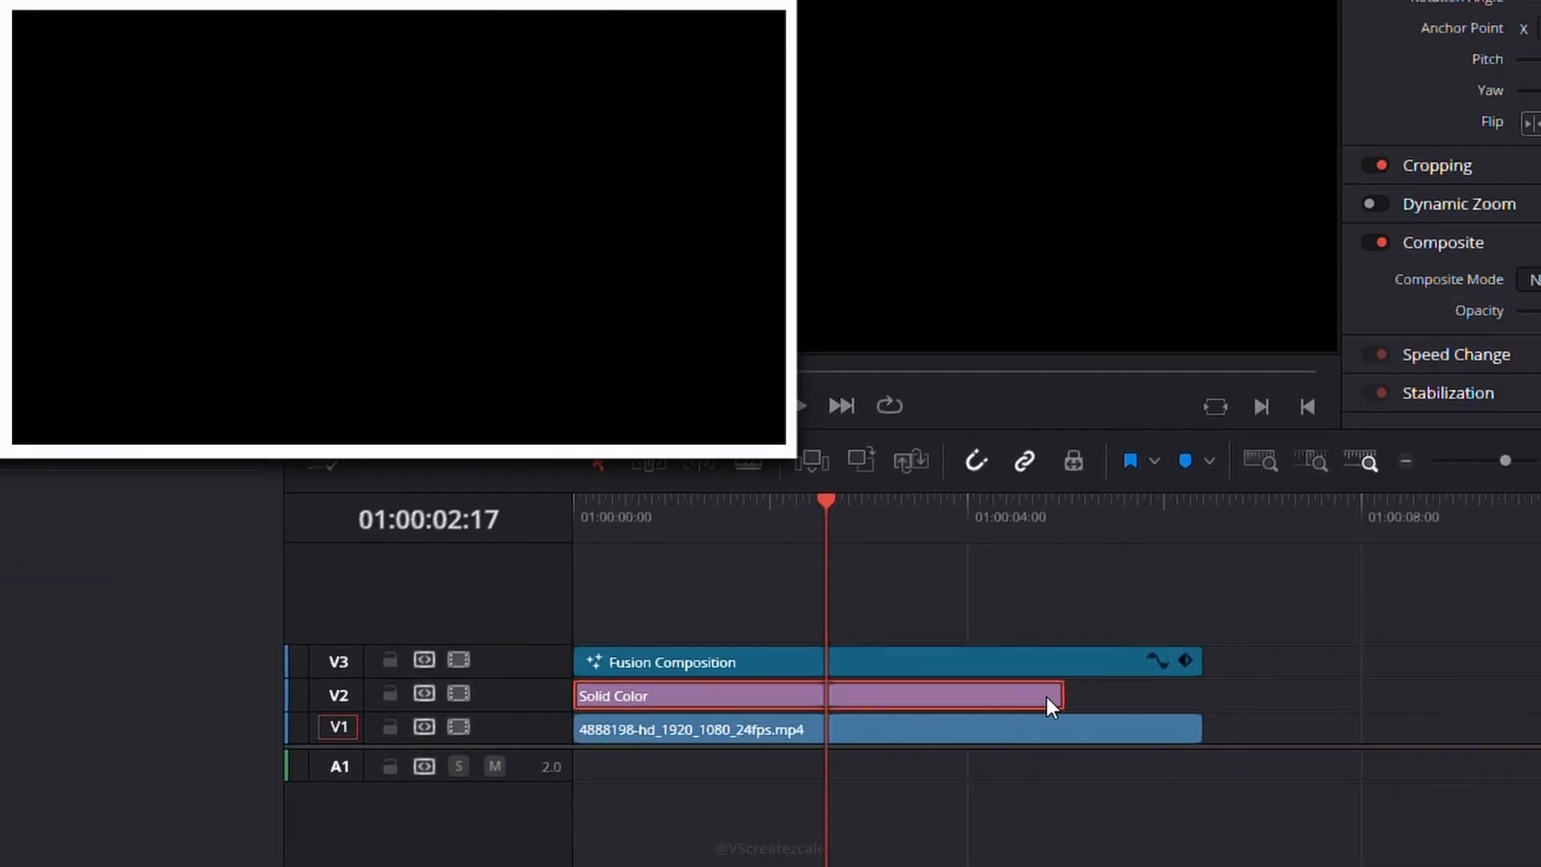
left_click_drag(1051, 696, 1202, 695)
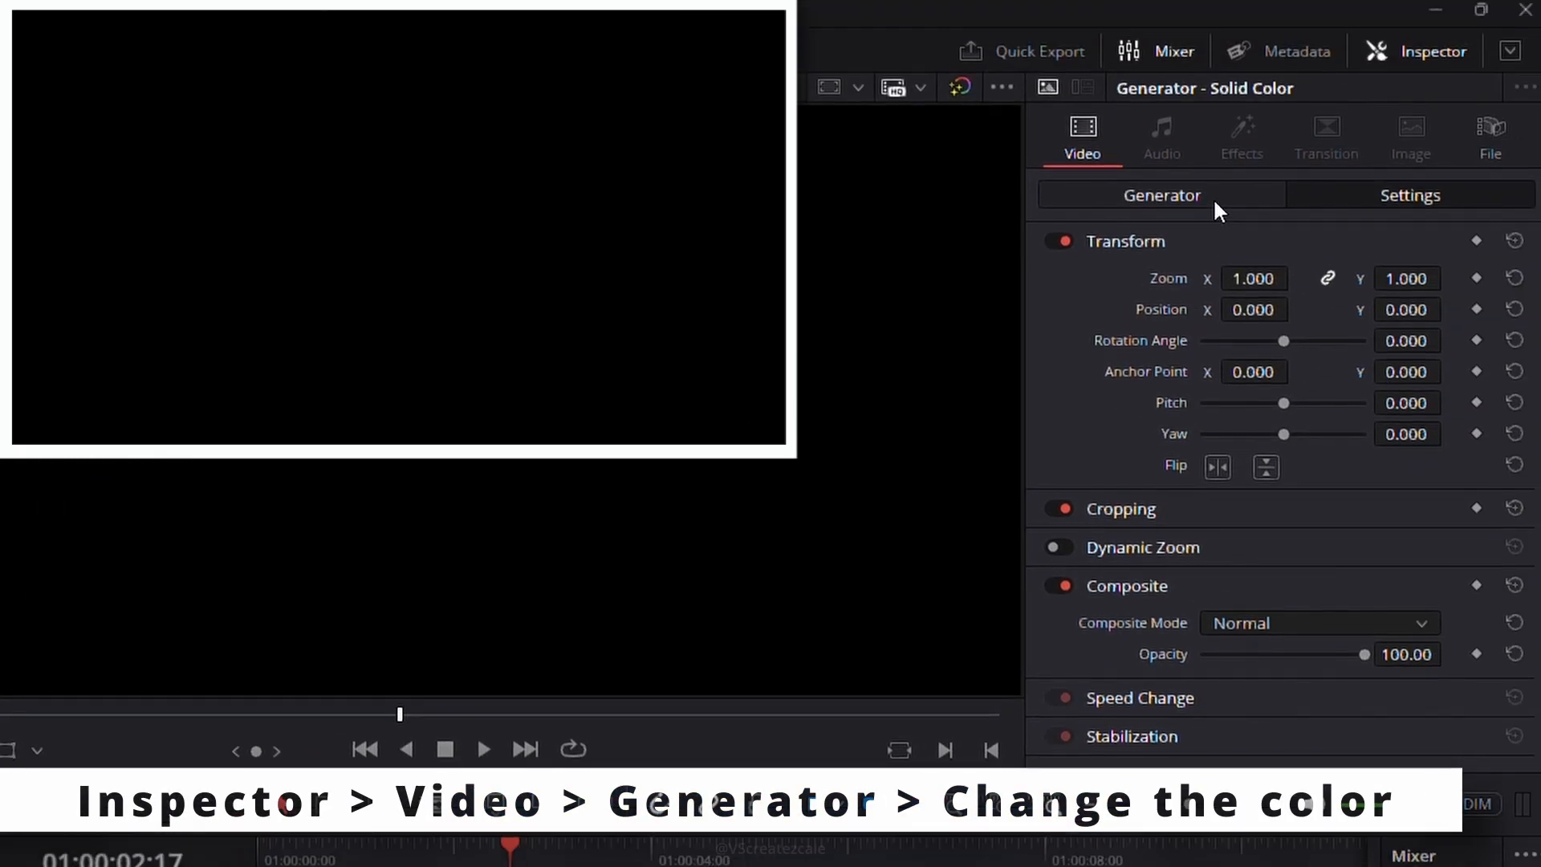
Step: Change the Solid Color generator's color to pure green (red 0, green 255, blue 0)
left_click(1214, 202)
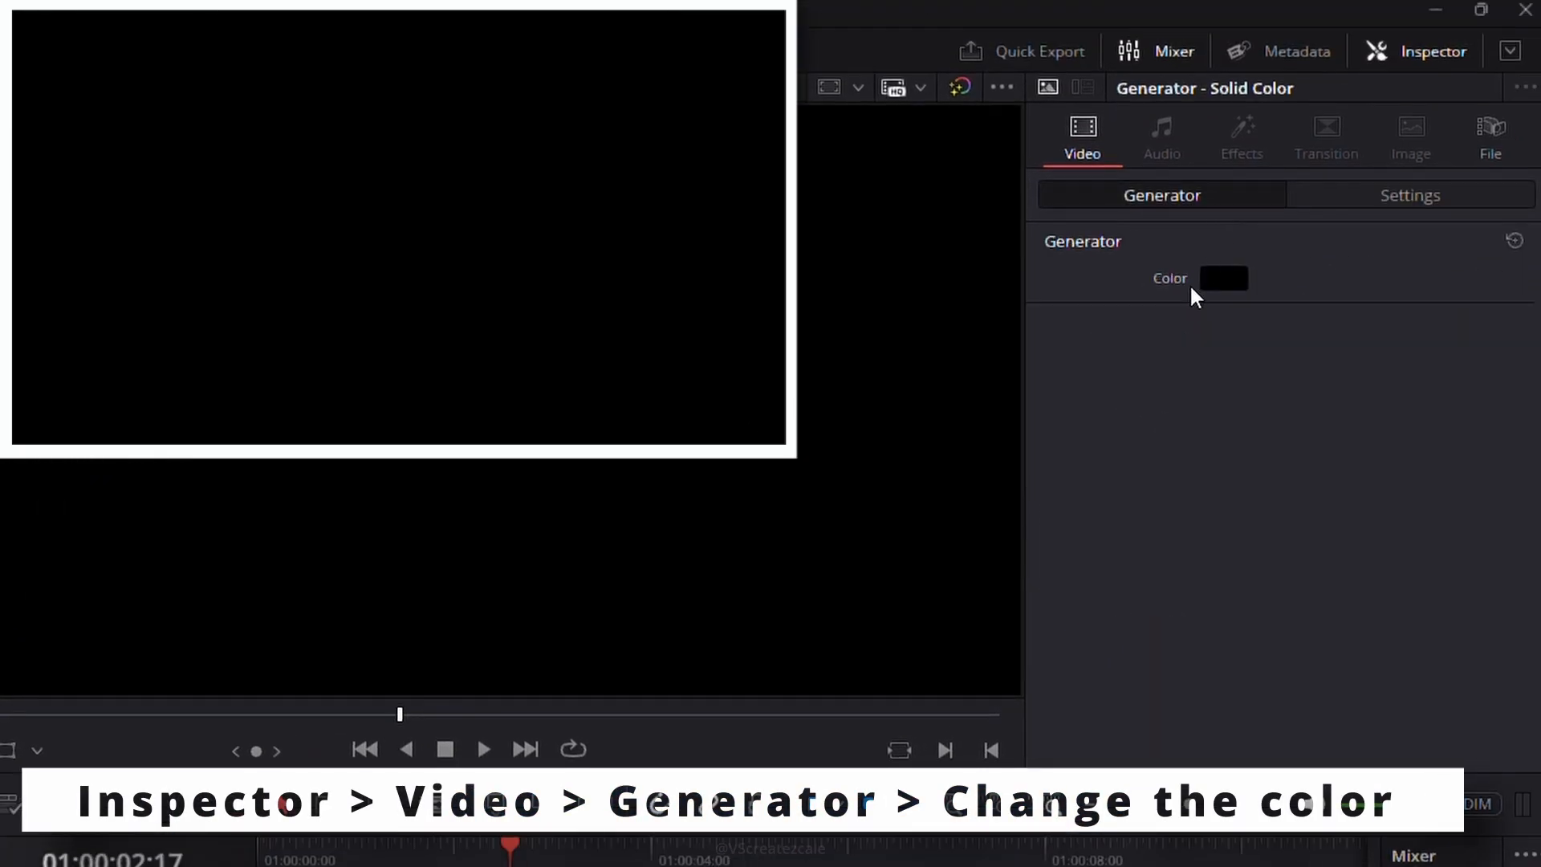
left_click(1222, 289)
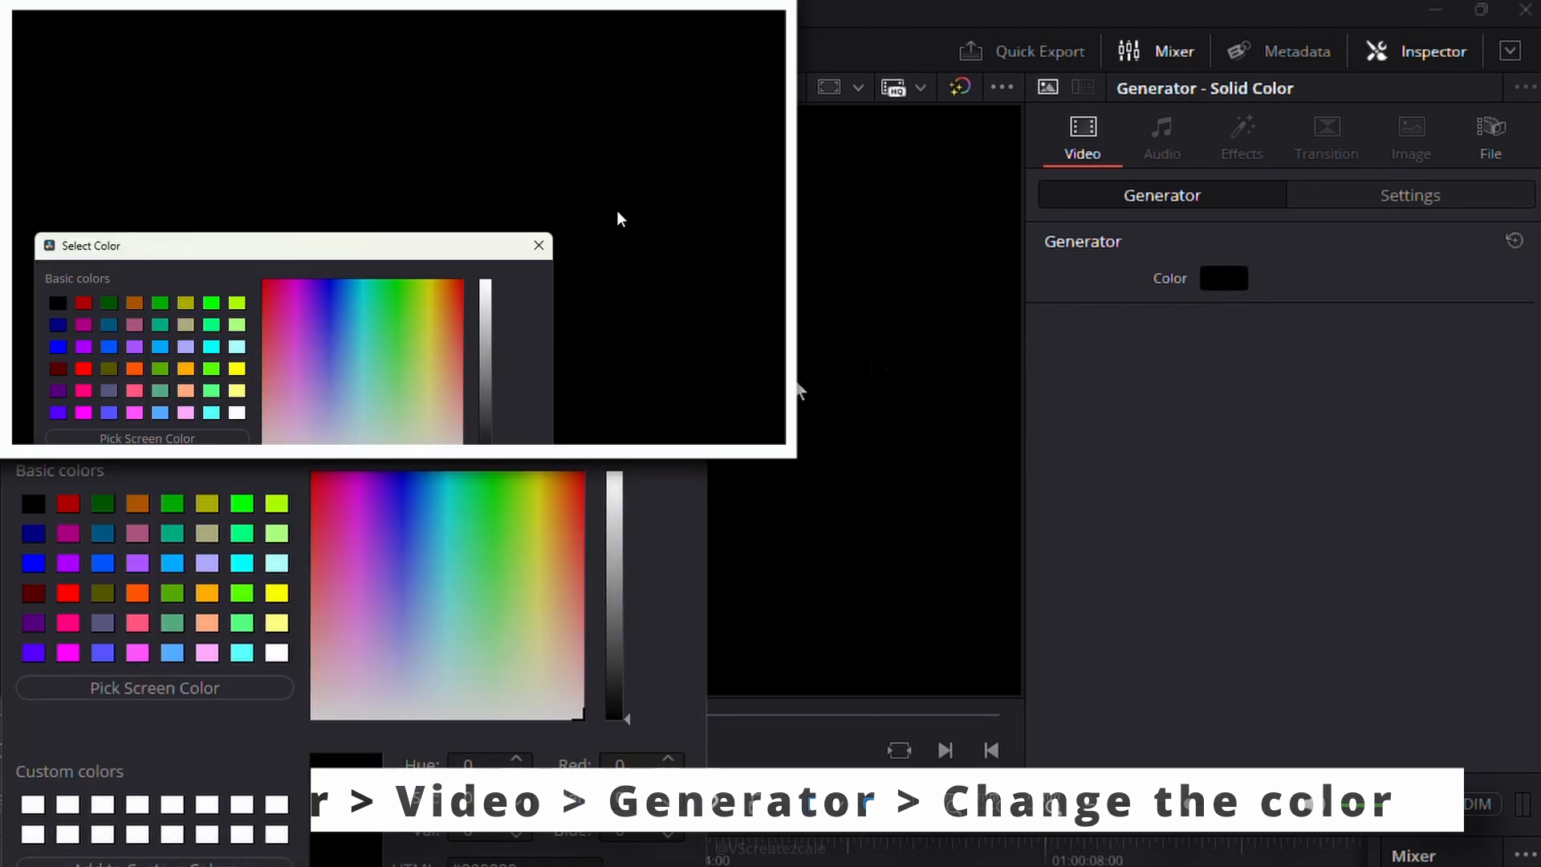
left_click(243, 504)
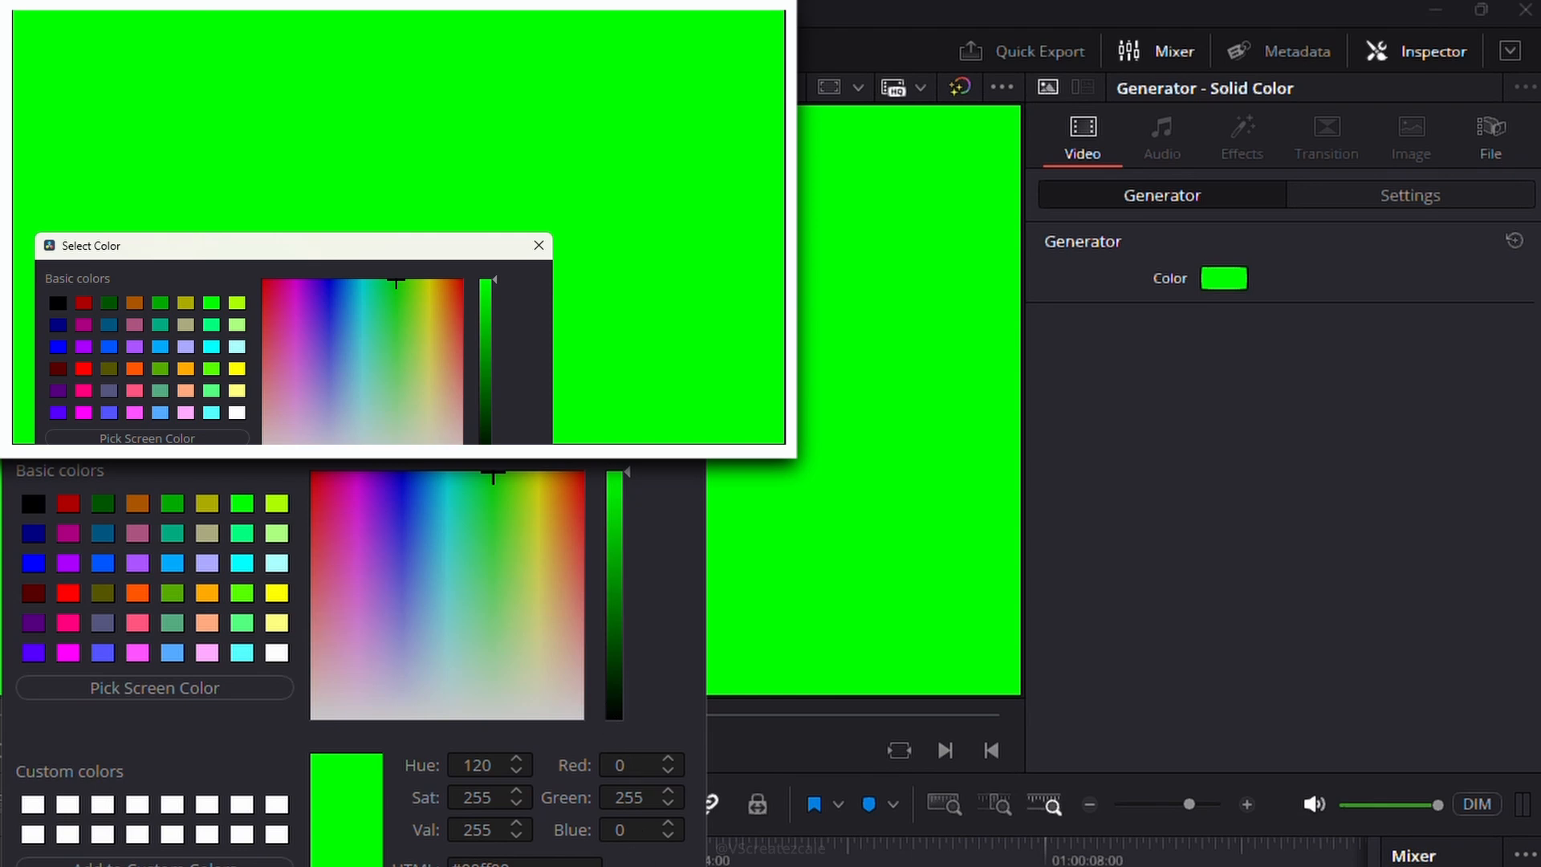
left_click(554, 866)
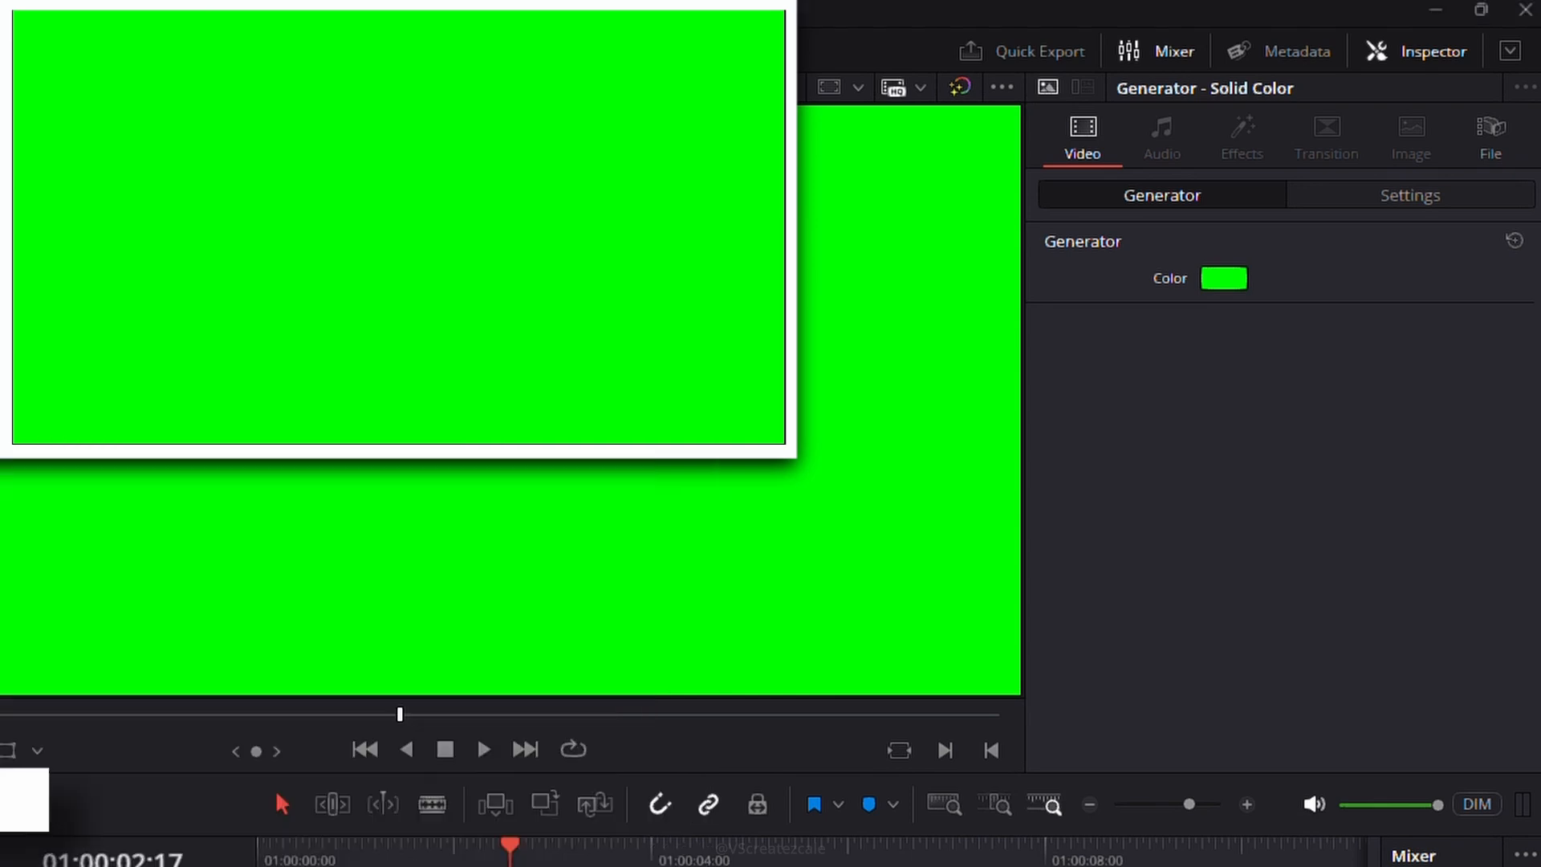
Step: Set the Solid Color clip's composite mode to Color Burn and lower its opacity for a subtle green tint
left_click(1385, 193)
left_click(1310, 623)
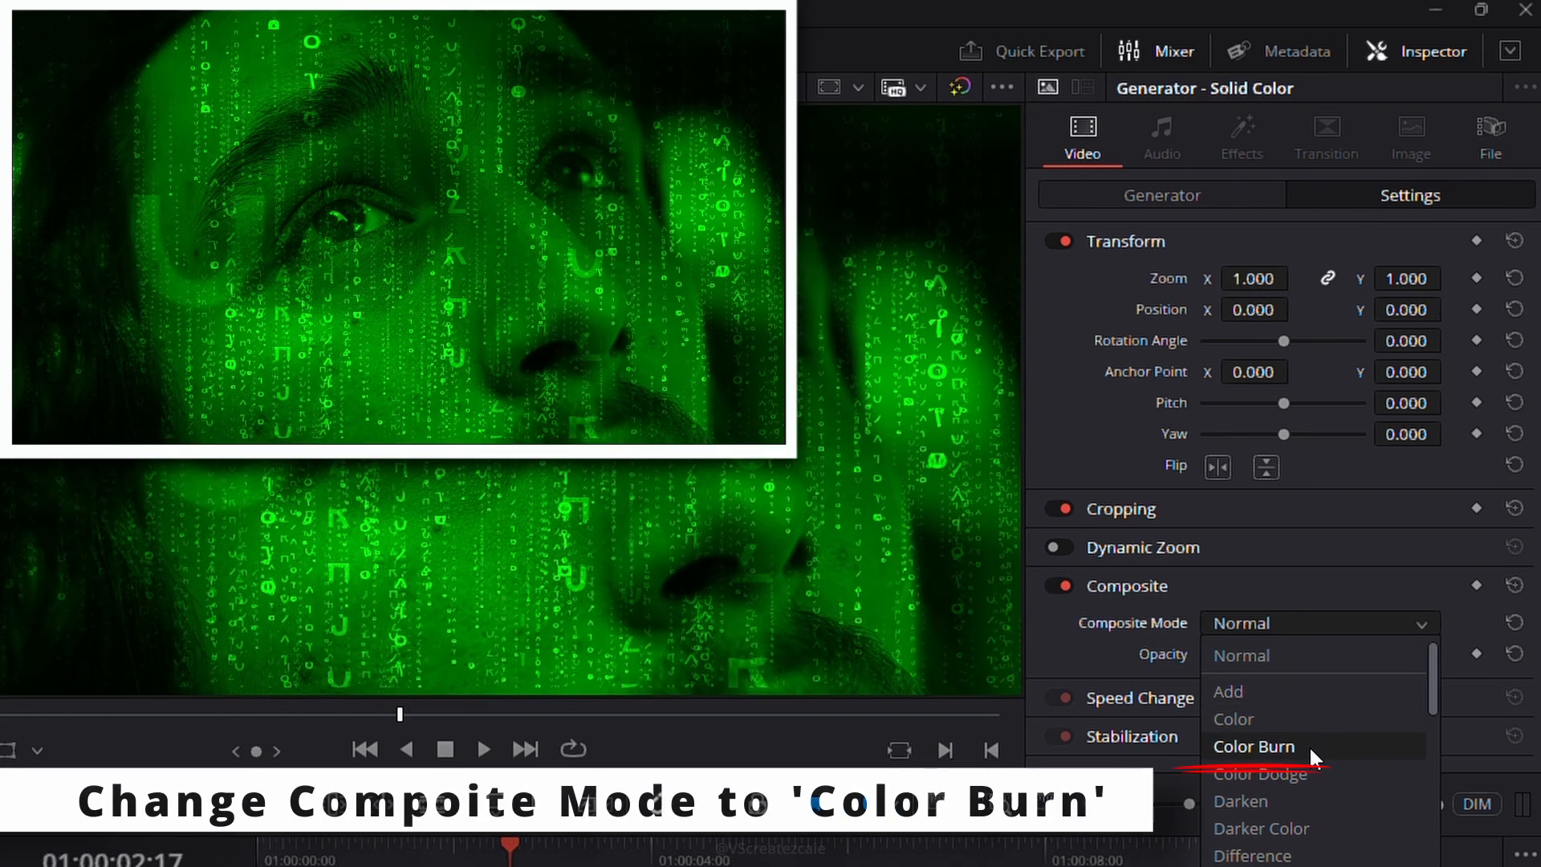
left_click(1310, 745)
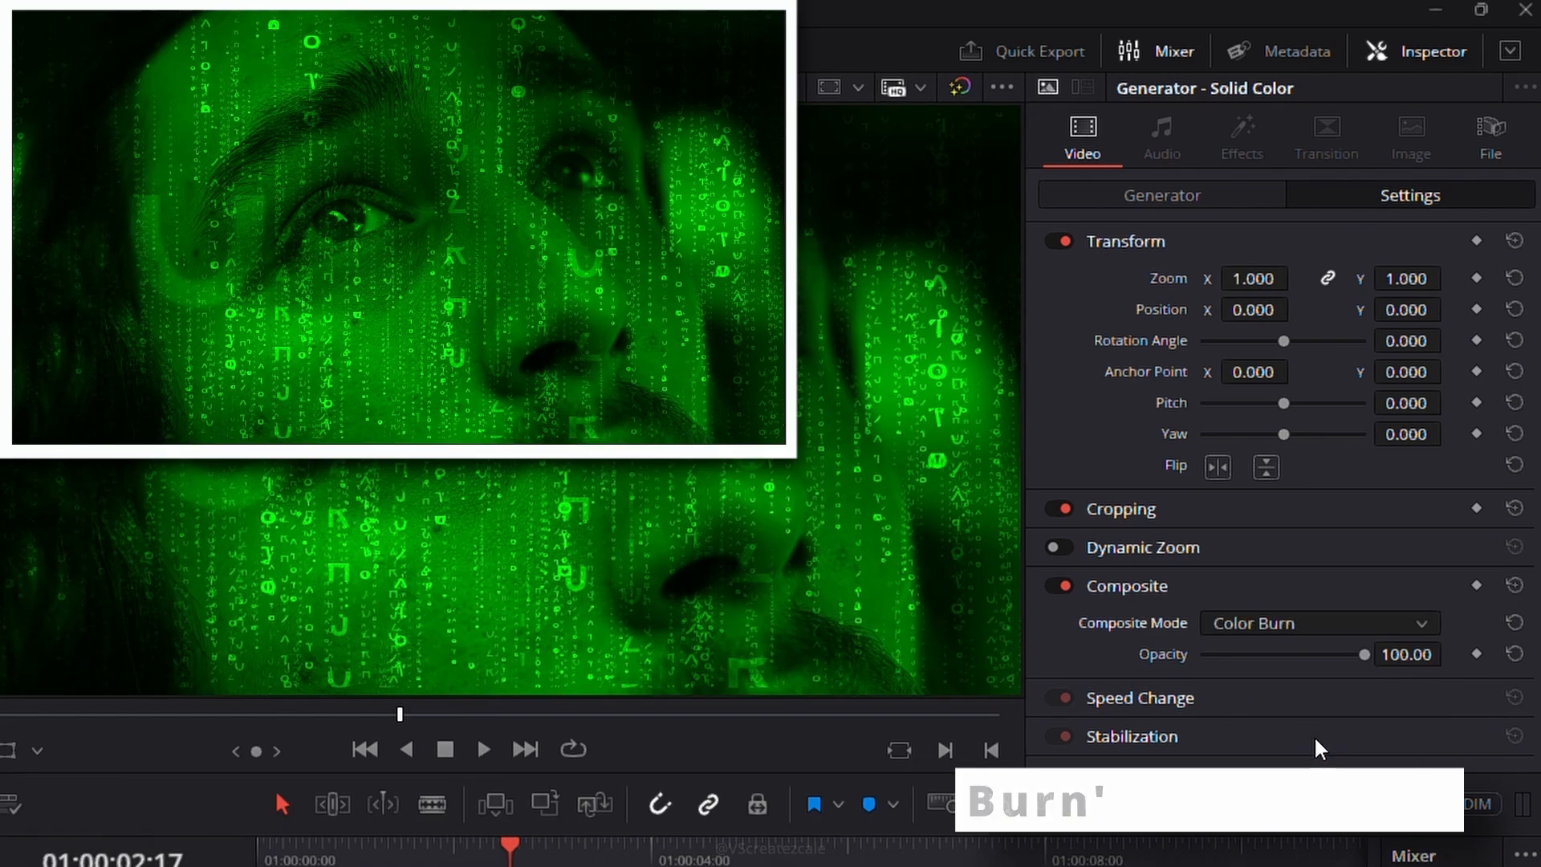
left_click_drag(1363, 655, 1240, 653)
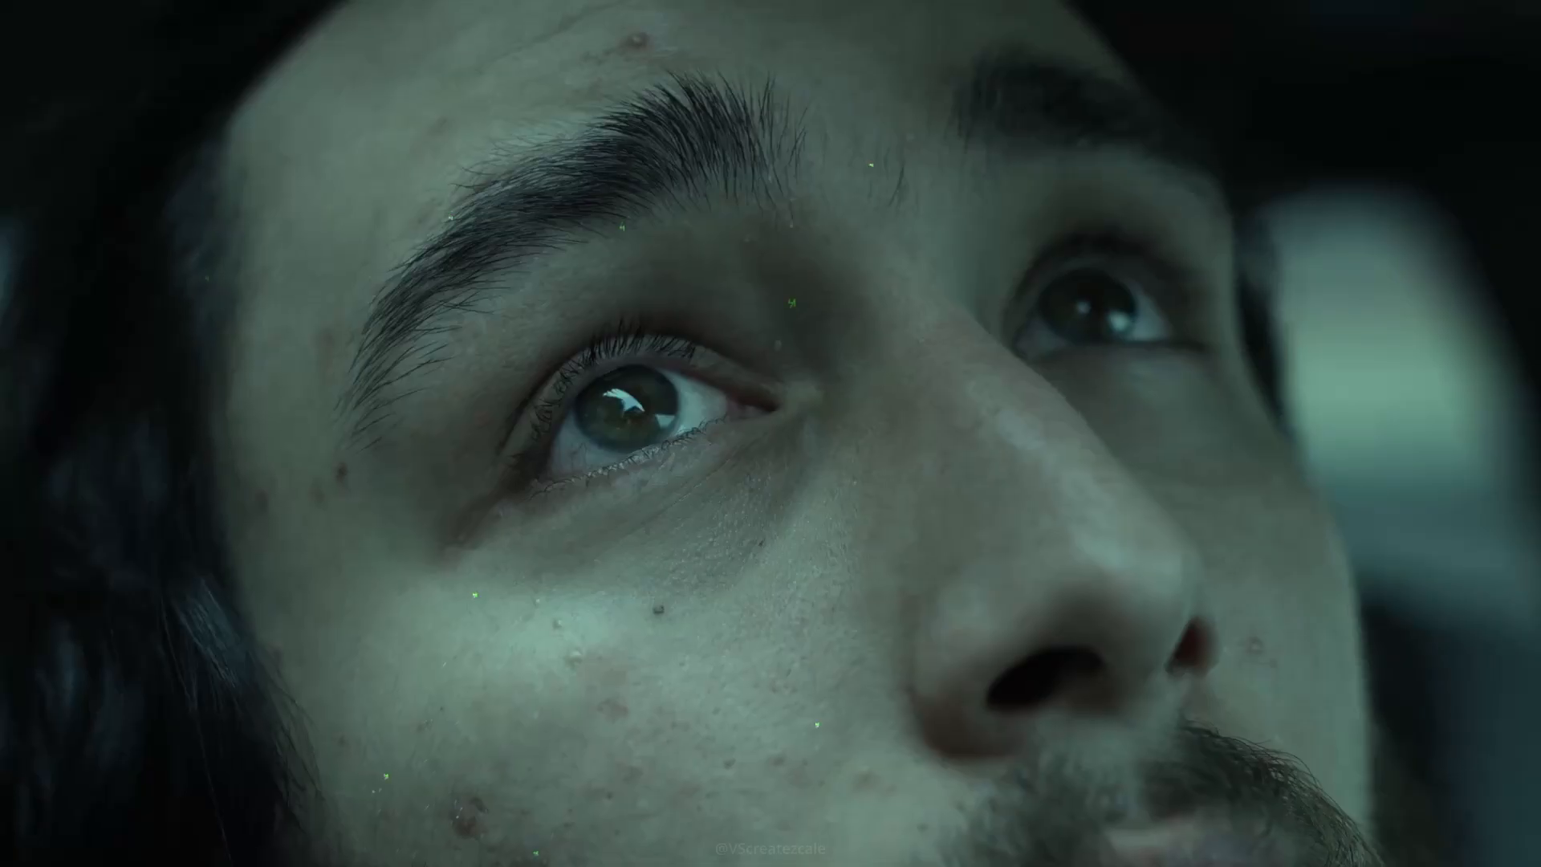